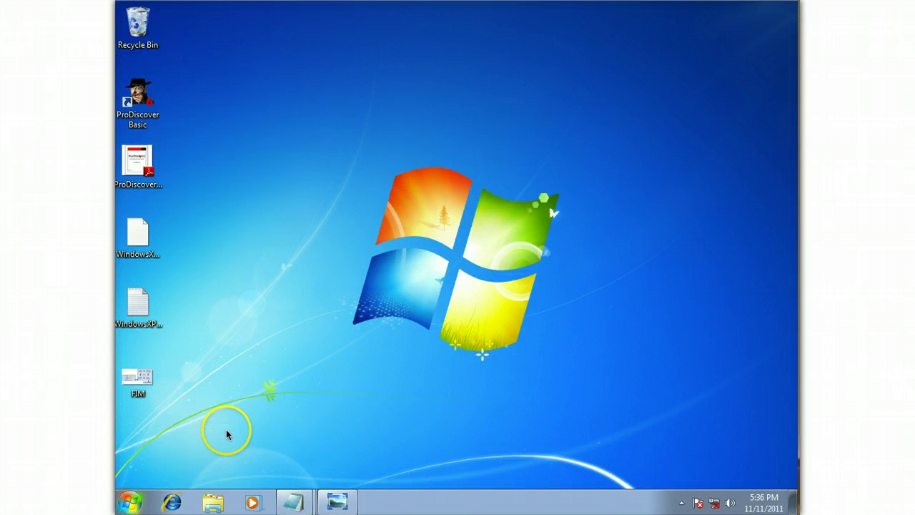
Step: View the untitled note with the techpathways.com demo address and the FIM process diagram, minimizing each window after reading
{"action": "left_click", "coordinate": [303, 502]}
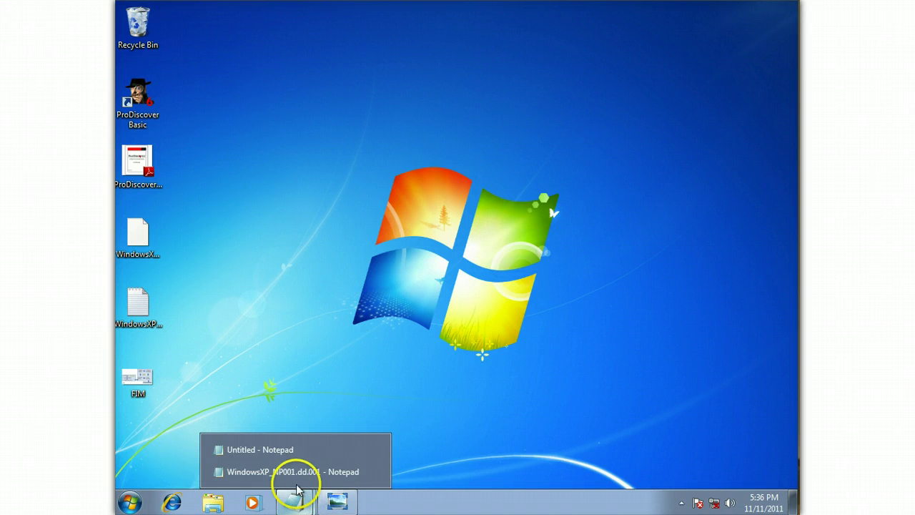
{"action": "left_click", "coordinate": [269, 453]}
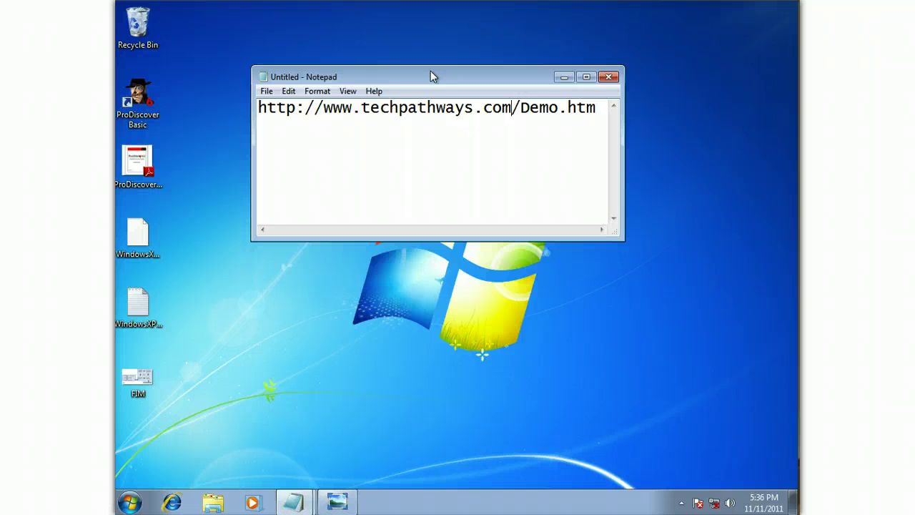
{"action": "left_click", "coordinate": [564, 77]}
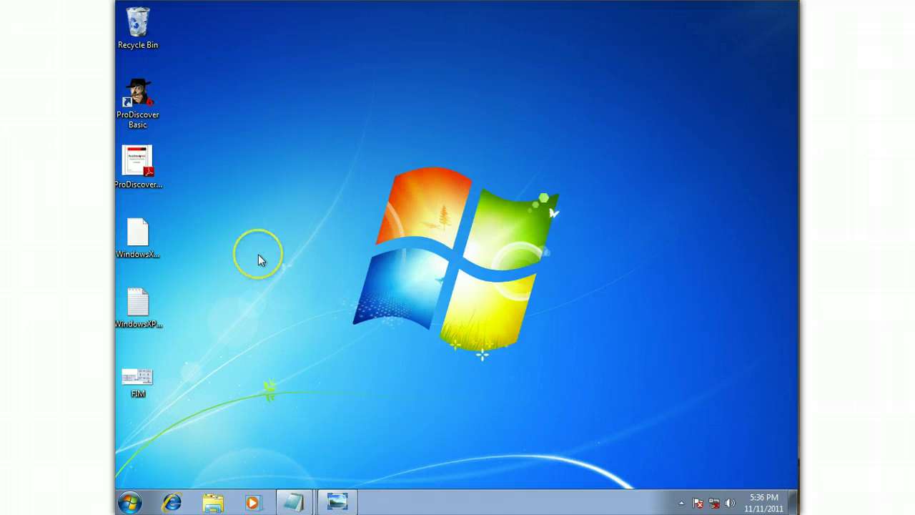
{"action": "double_click", "coordinate": [150, 376]}
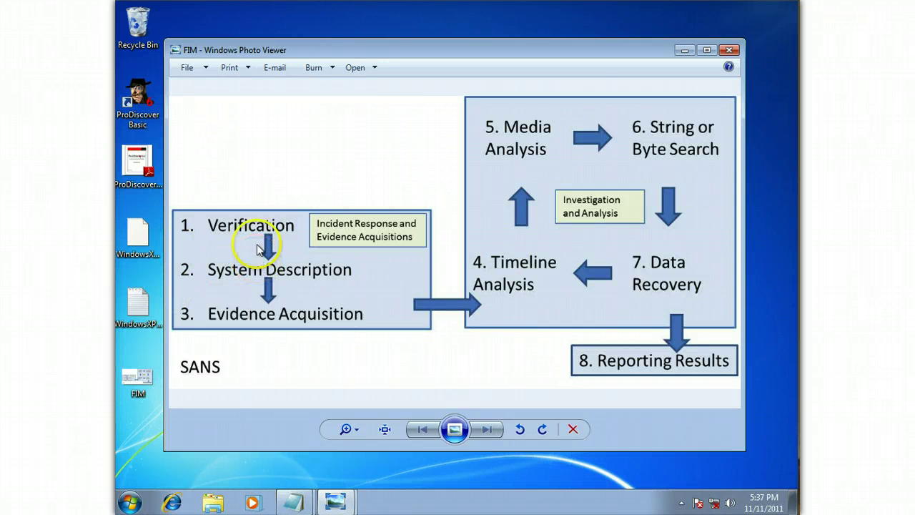
{"action": "left_click", "coordinate": [684, 50]}
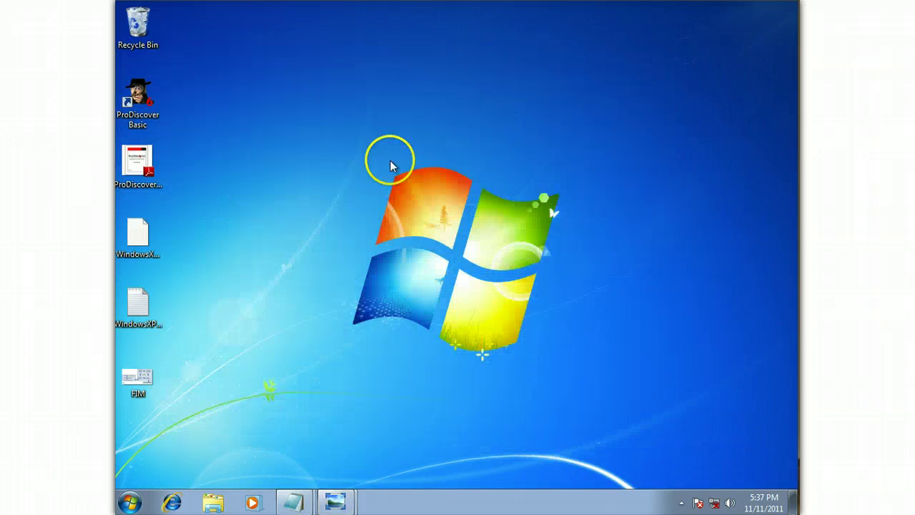
Step: Review the WindowsXP_NP001.dd.001 acquisition log, compare the computed and verified MD5 checksums, and close the log
{"action": "left_click", "coordinate": [146, 228]}
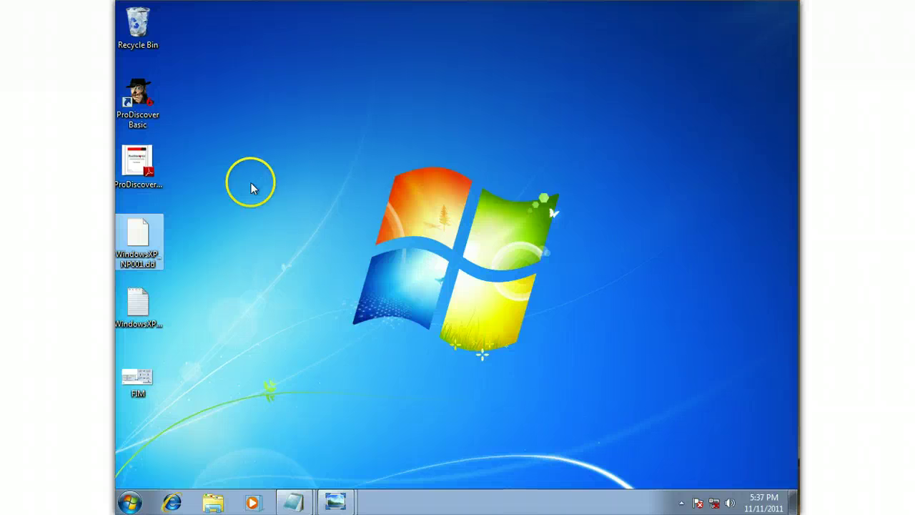
{"action": "double_click", "coordinate": [143, 304]}
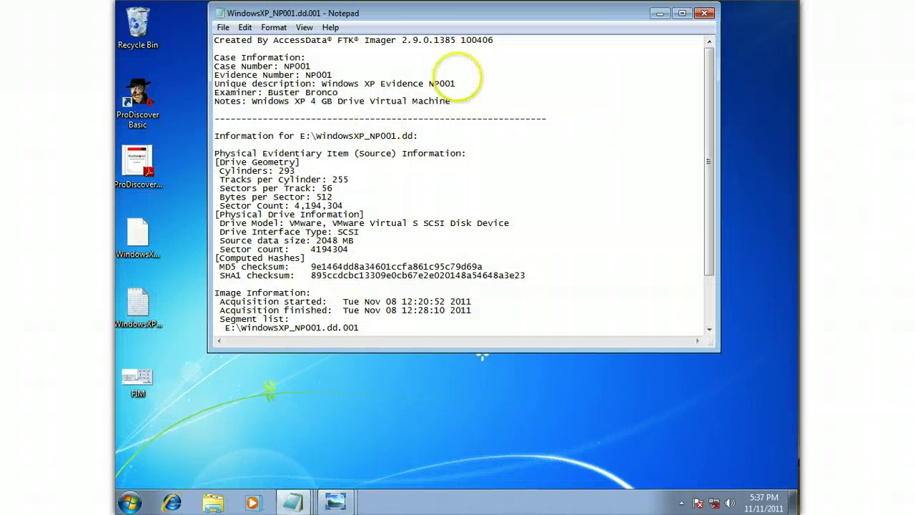
{"action": "left_click_drag", "start_coordinate": [422, 17], "coordinate": [413, 54]}
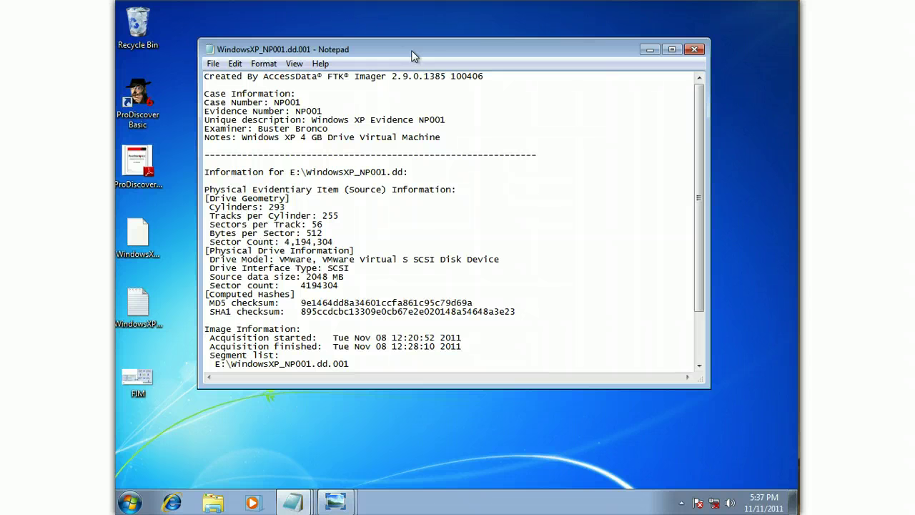
{"action": "left_click_drag", "start_coordinate": [698, 131], "coordinate": [699, 198]}
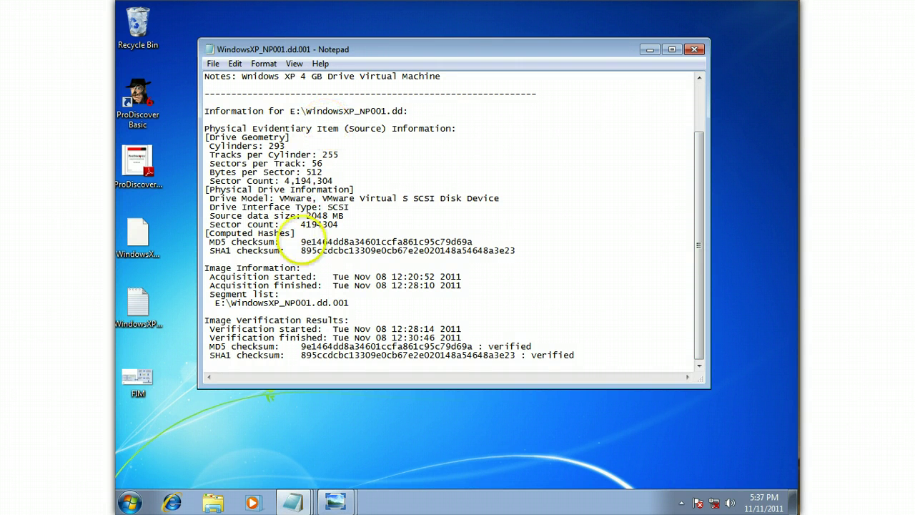
{"action": "left_click_drag", "start_coordinate": [301, 241], "coordinate": [476, 241]}
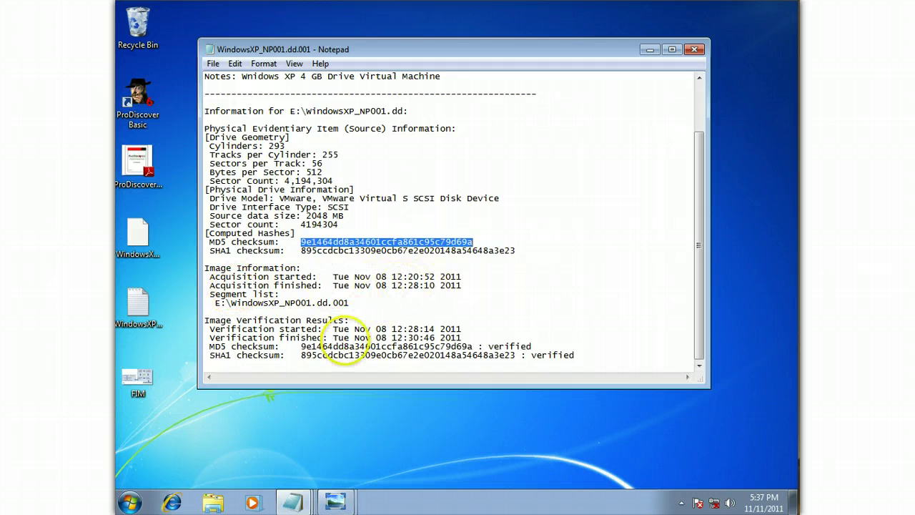
{"action": "left_click_drag", "start_coordinate": [301, 347], "coordinate": [473, 346]}
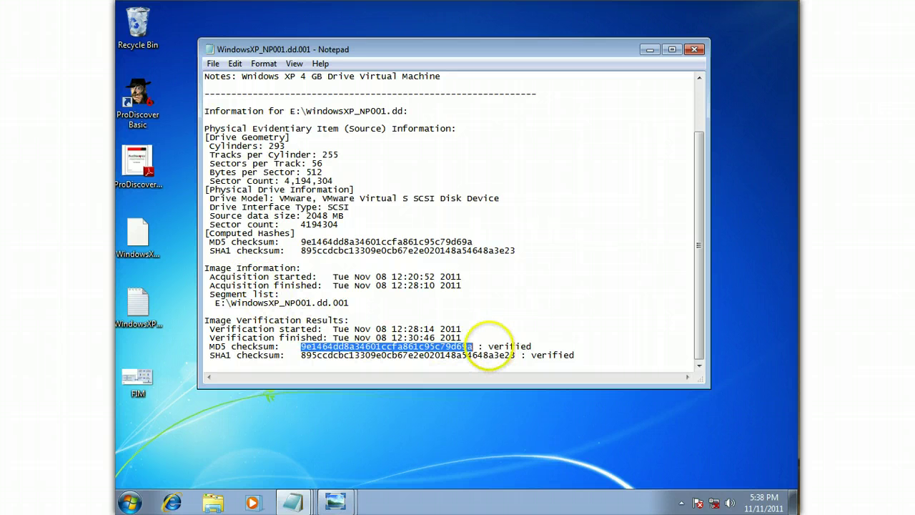
{"action": "left_click_drag", "start_coordinate": [489, 346], "coordinate": [533, 346]}
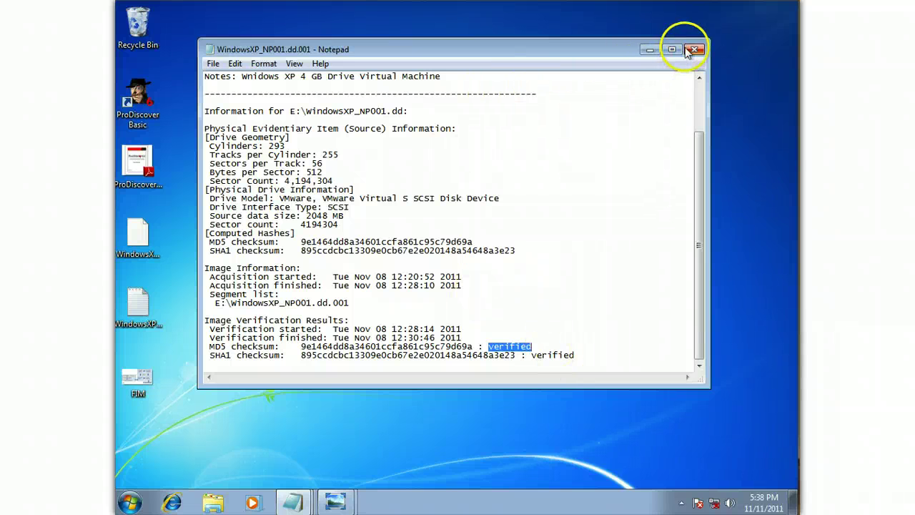
{"action": "left_click", "coordinate": [694, 50]}
Step: Launch ProDiscover Basic and set the new project's number to NP001
{"action": "left_click", "coordinate": [136, 102]}
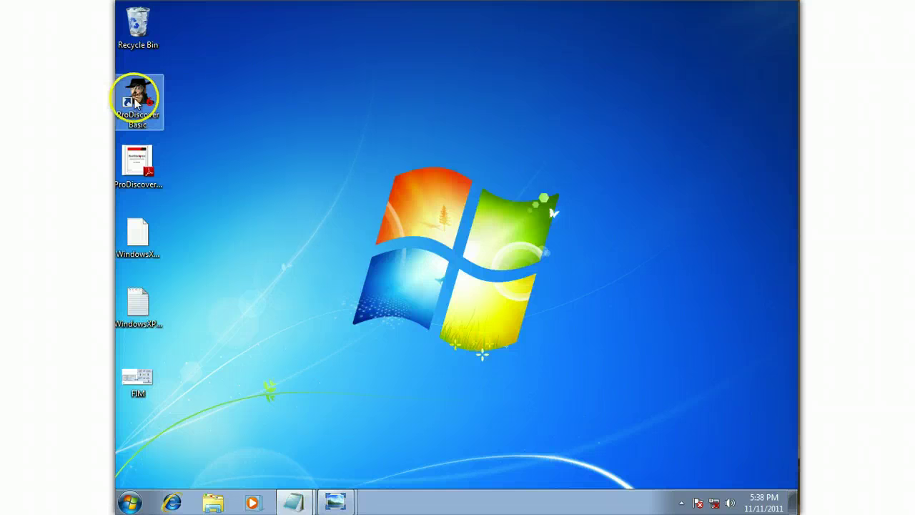
{"action": "double_click", "coordinate": [136, 102]}
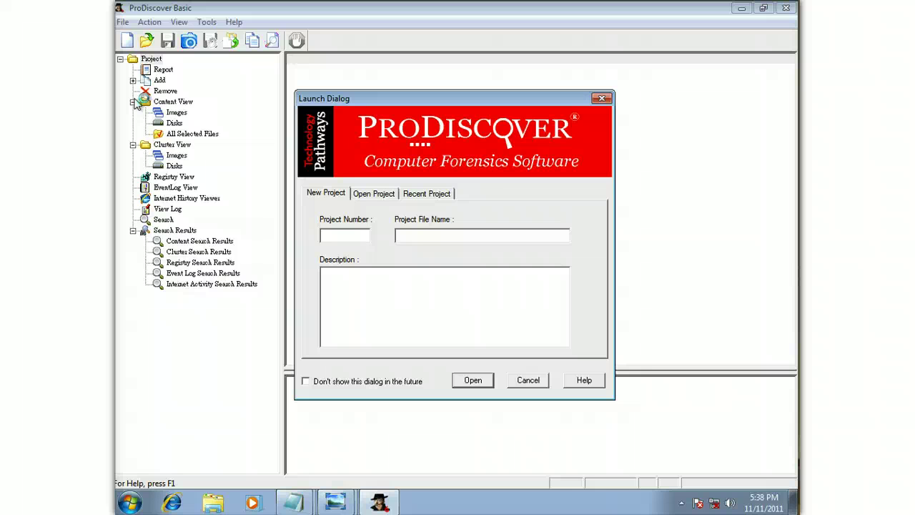
{"action": "left_click", "coordinate": [345, 238]}
{"action": "type", "text": "NP001"}
{"action": "left_click", "coordinate": [348, 237]}
Step: Set the project file name to NP001WindowsXP
{"action": "left_click", "coordinate": [429, 235]}
{"action": "type", "text": "NP001E"}
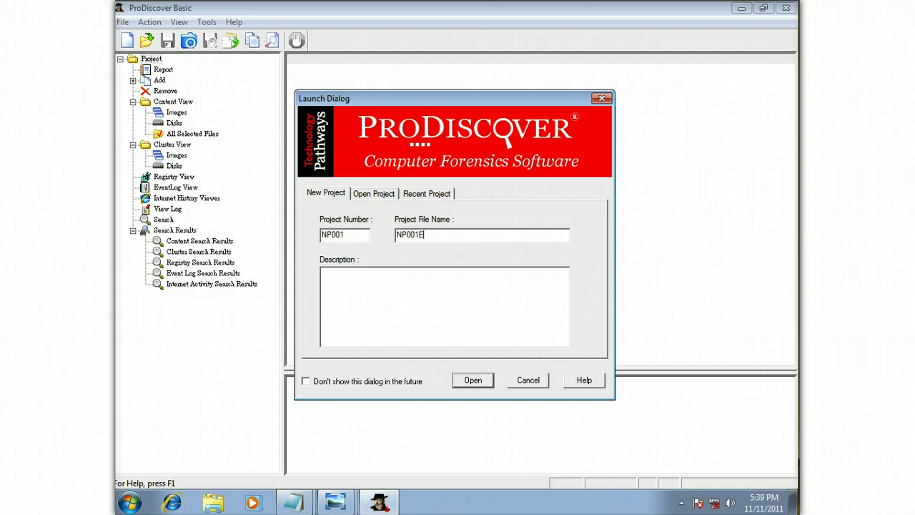
{"action": "key", "text": "BackSpace"}
{"action": "type", "text": "Windows"}
{"action": "left_click", "coordinate": [400, 238]}
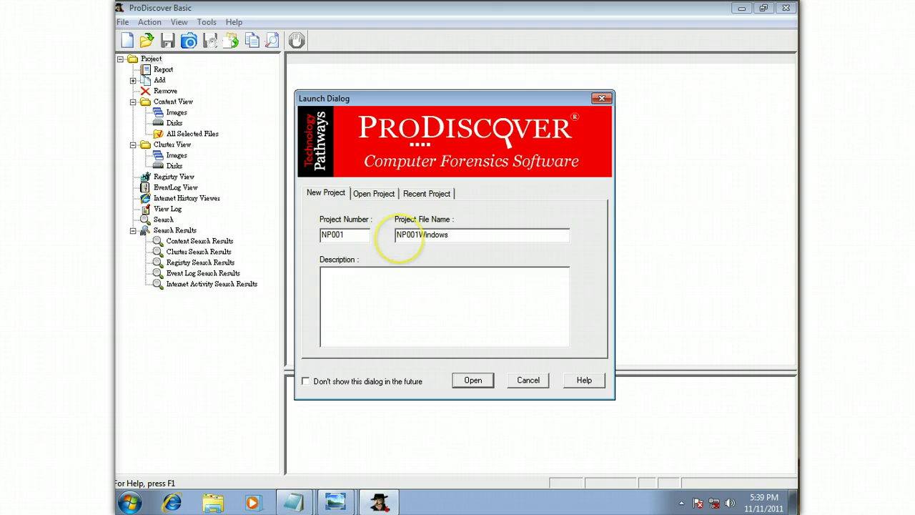
{"action": "type", "text": "XP"}
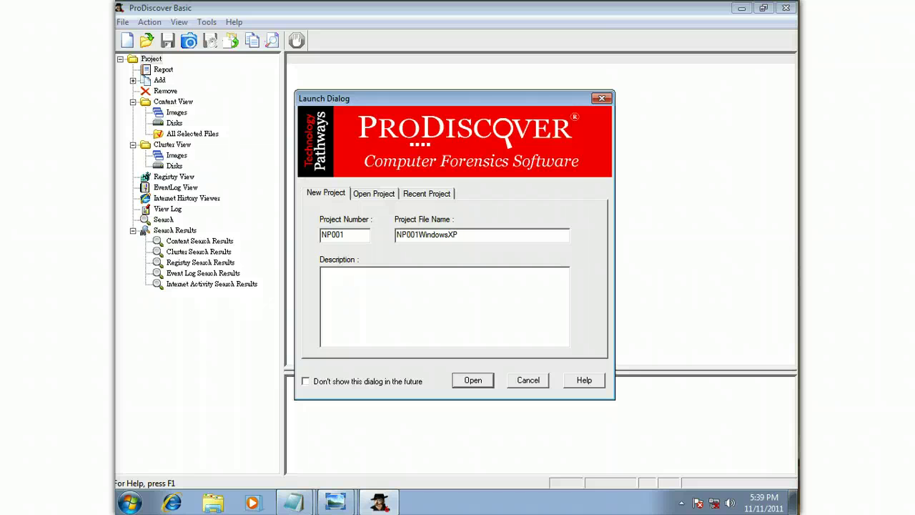
Step: Enter "Information" as the project description and create the project
{"action": "left_click", "coordinate": [379, 279]}
{"action": "type", "text": "Information"}
{"action": "left_click", "coordinate": [468, 379]}
{"action": "left_click", "coordinate": [390, 175]}
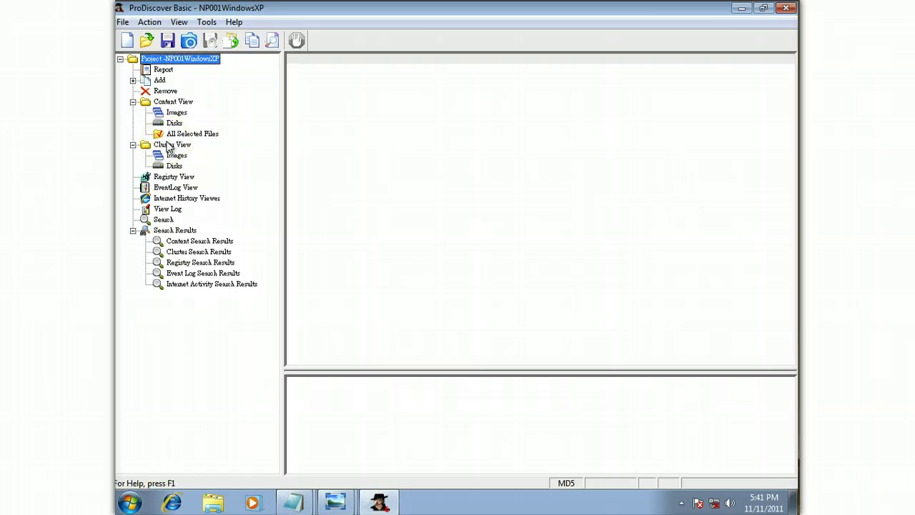
Step: Add the image file WindowsXP_NP001.dd from the Desktop to the project
{"action": "left_click", "coordinate": [133, 80]}
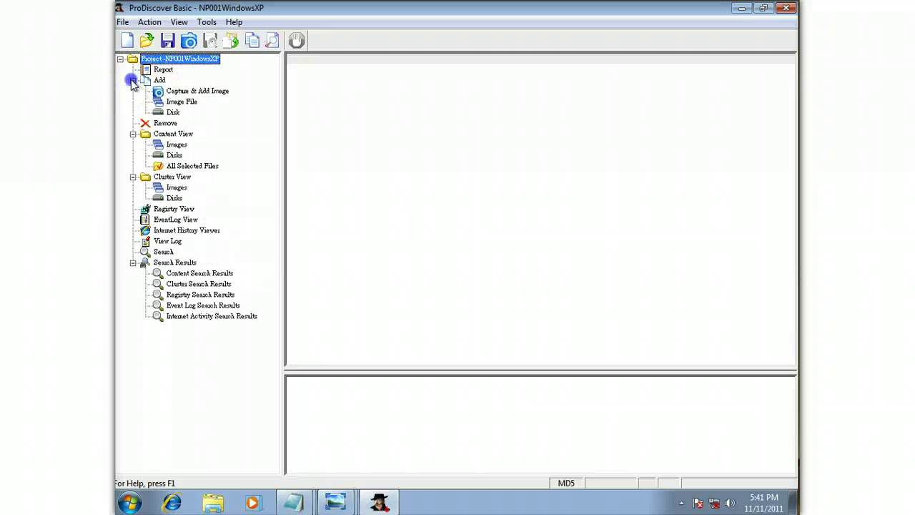
{"action": "left_click", "coordinate": [210, 95]}
{"action": "left_click", "coordinate": [176, 104]}
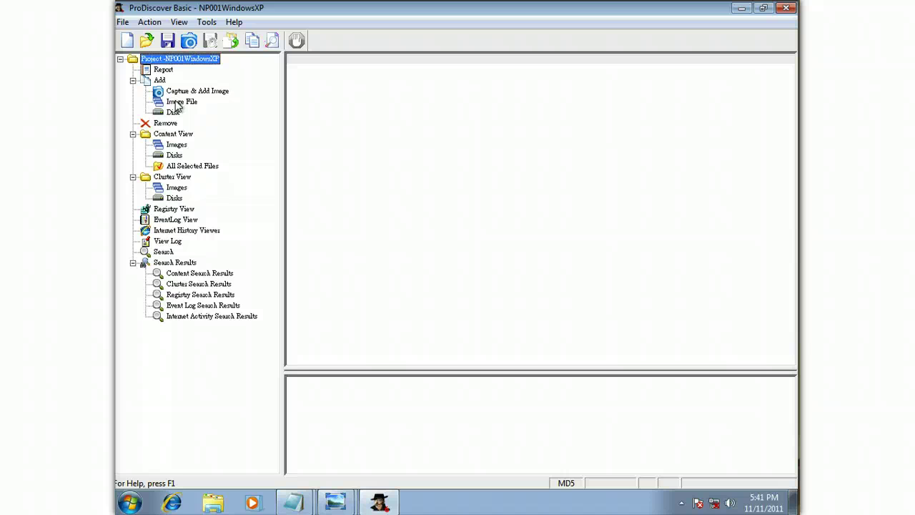
{"action": "left_click", "coordinate": [173, 112]}
{"action": "left_click", "coordinate": [174, 103]}
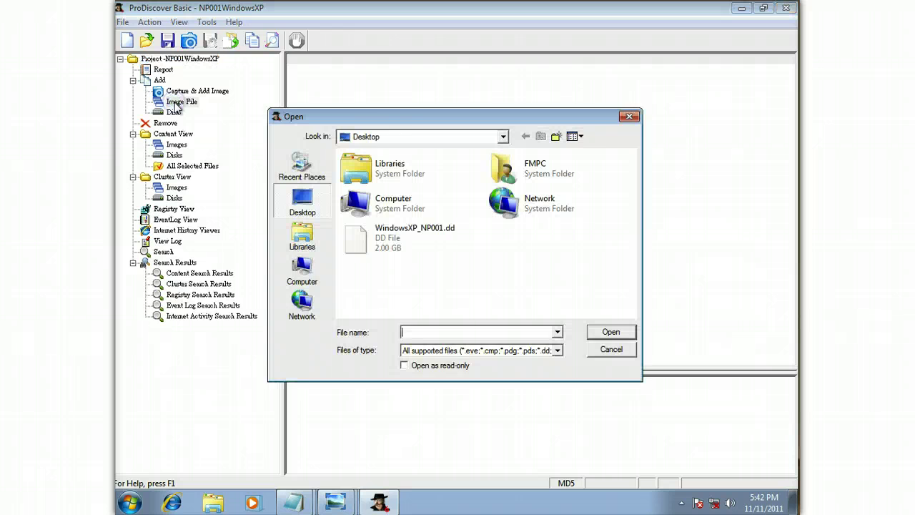
{"action": "left_click_drag", "start_coordinate": [402, 116], "coordinate": [360, 77]}
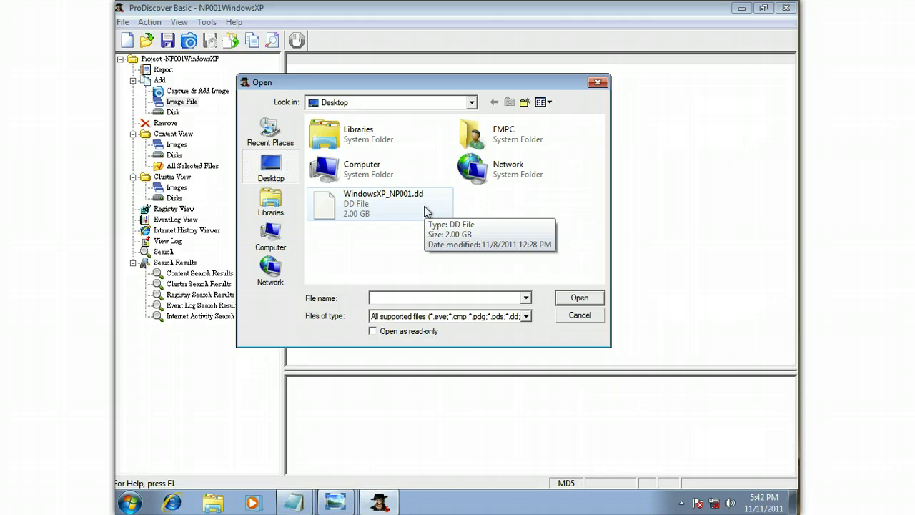
{"action": "left_click", "coordinate": [365, 208]}
{"action": "left_click", "coordinate": [577, 299]}
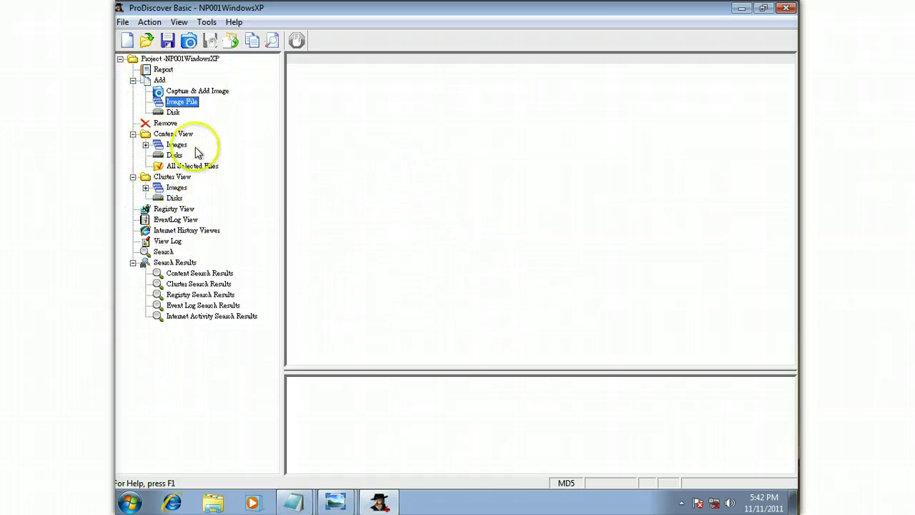
Step: Display the contents of the C: volume of the added image in Content View
{"action": "left_click", "coordinate": [145, 144]}
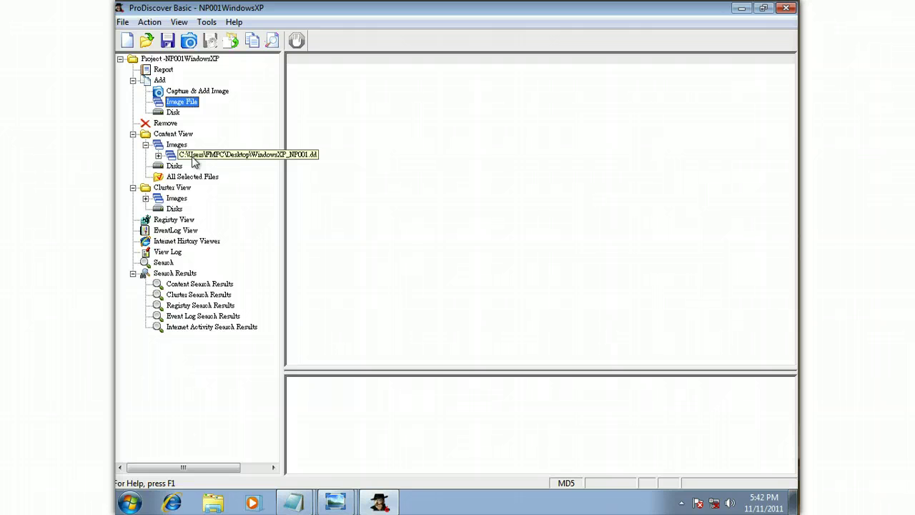
{"action": "left_click", "coordinate": [158, 155]}
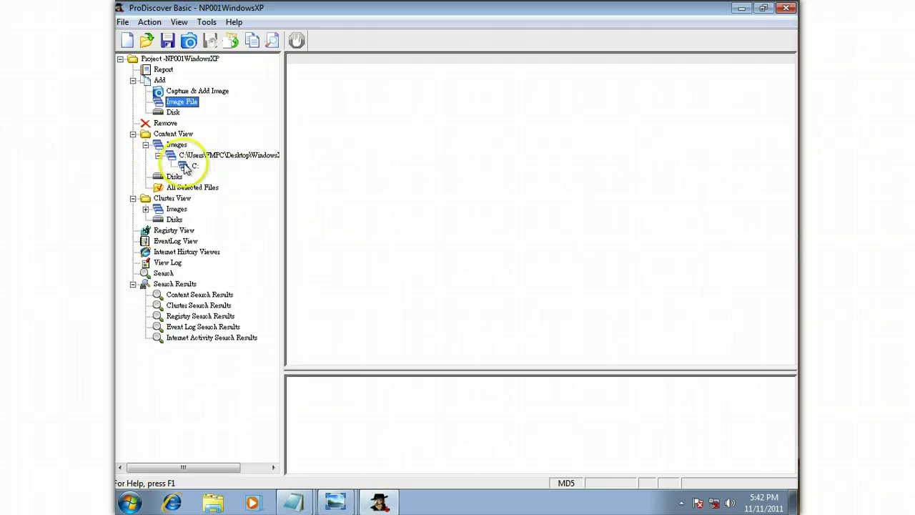
{"action": "left_click", "coordinate": [185, 165]}
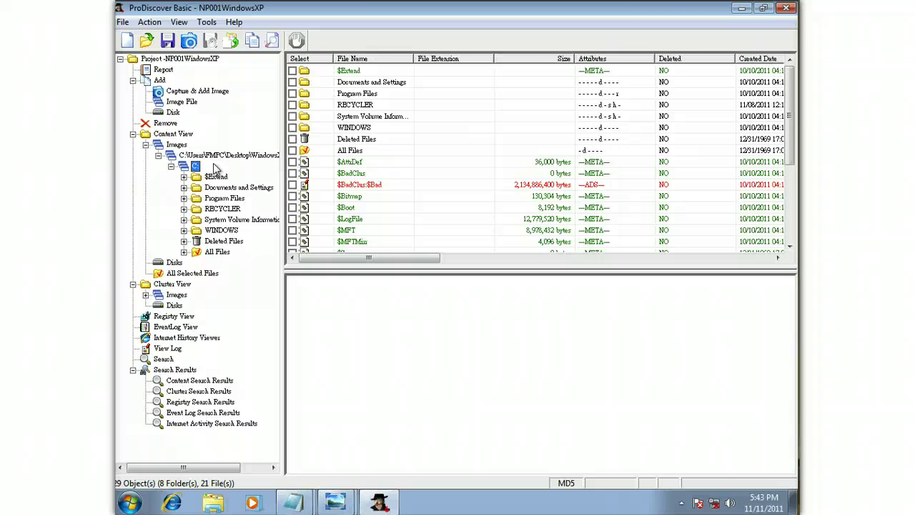
Step: Browse the image's Documents and Settings to the My Pictures folder inside Administrator's My Documents
{"action": "left_click", "coordinate": [183, 188]}
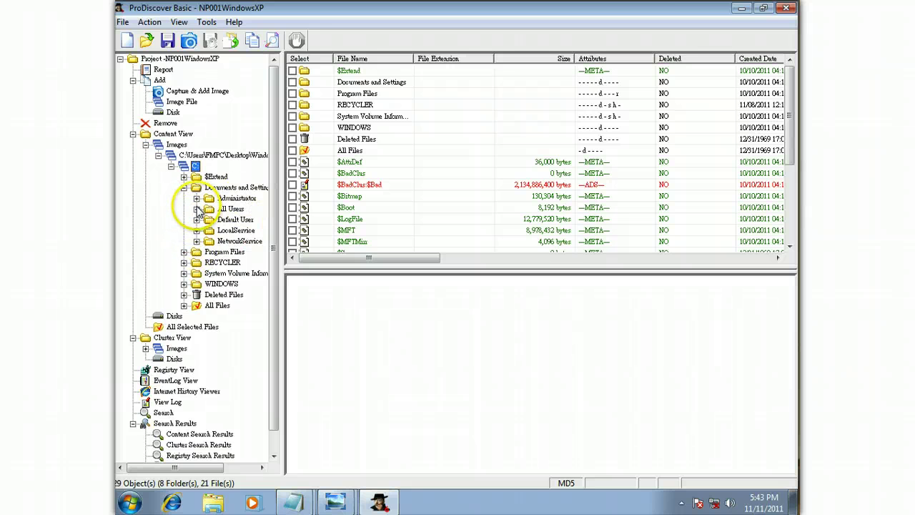
{"action": "left_click", "coordinate": [196, 198]}
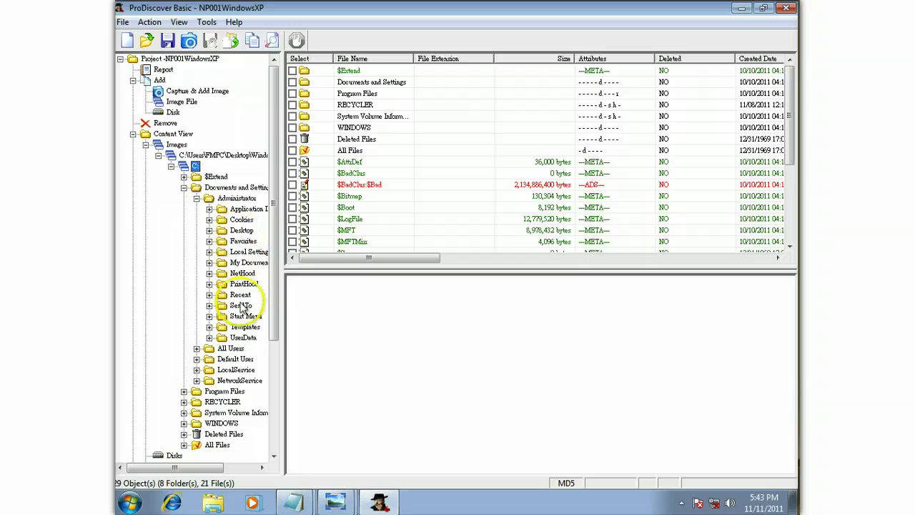
{"action": "left_click", "coordinate": [248, 263]}
{"action": "left_click", "coordinate": [208, 263]}
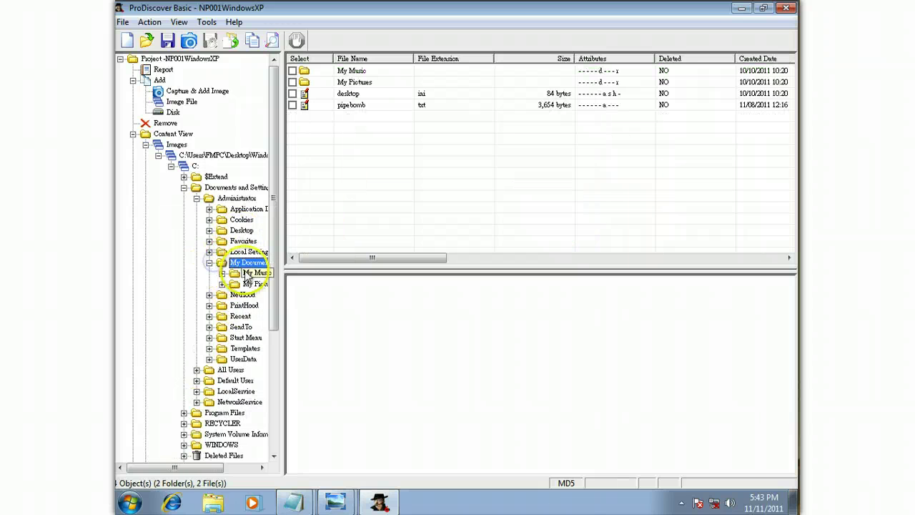
{"action": "left_click", "coordinate": [253, 284]}
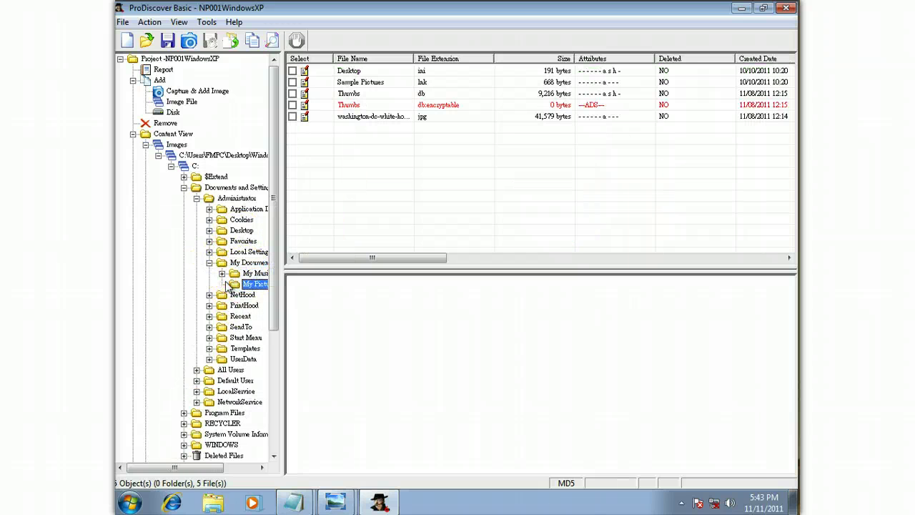
Step: Preview the washington-dc-white-house JPG, examine its created, modified and accessed dates, and collapse the image's folder tree
{"action": "left_click", "coordinate": [377, 118]}
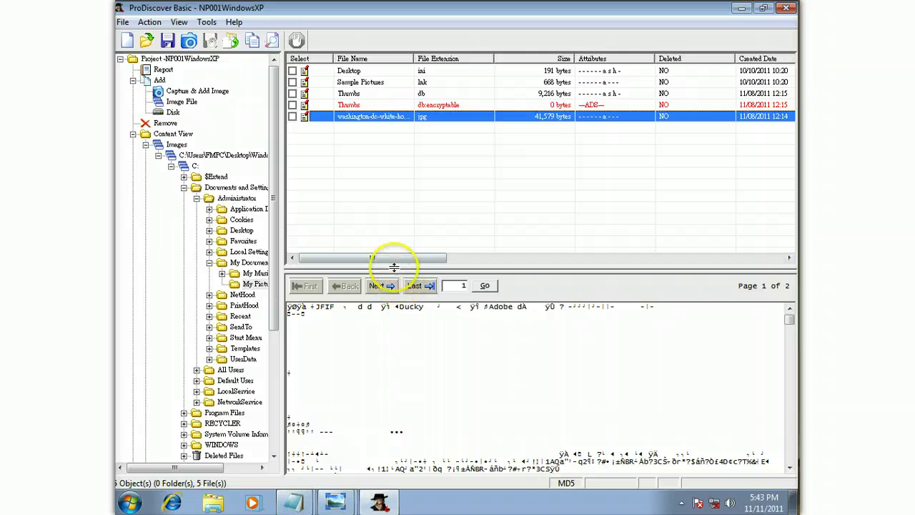
{"action": "left_click_drag", "start_coordinate": [384, 260], "coordinate": [495, 260]}
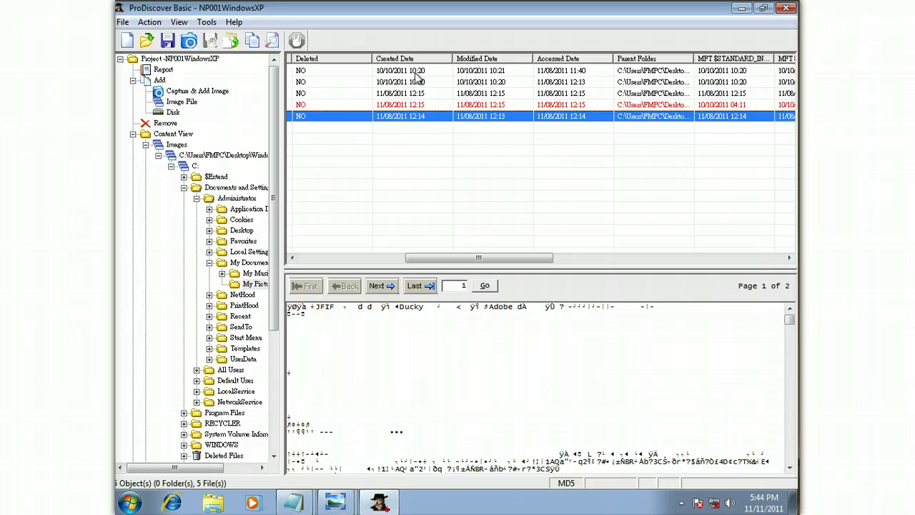
{"action": "left_click_drag", "start_coordinate": [435, 258], "coordinate": [318, 259]}
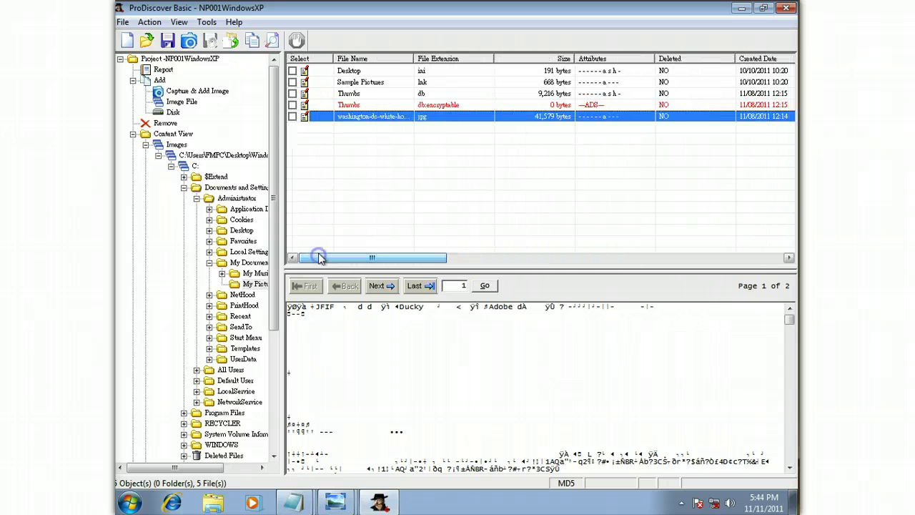
{"action": "left_click", "coordinate": [158, 155]}
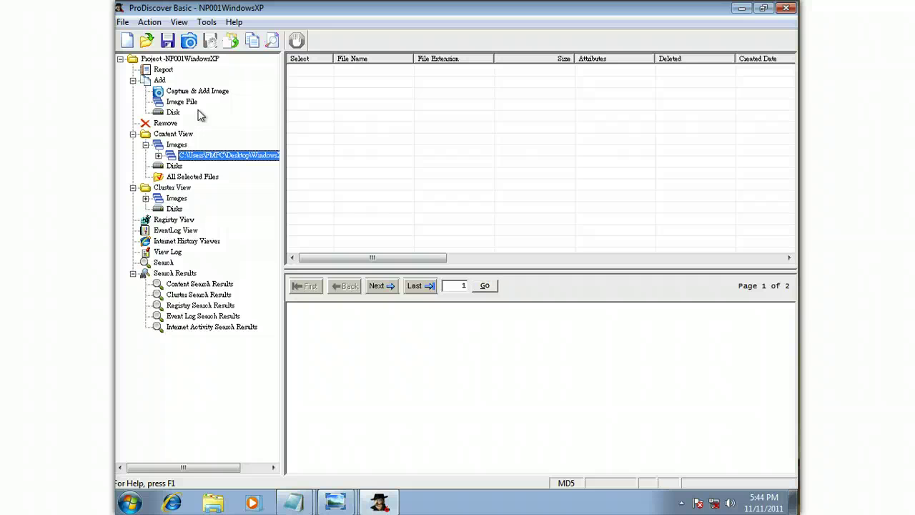
{"action": "left_click", "coordinate": [164, 144]}
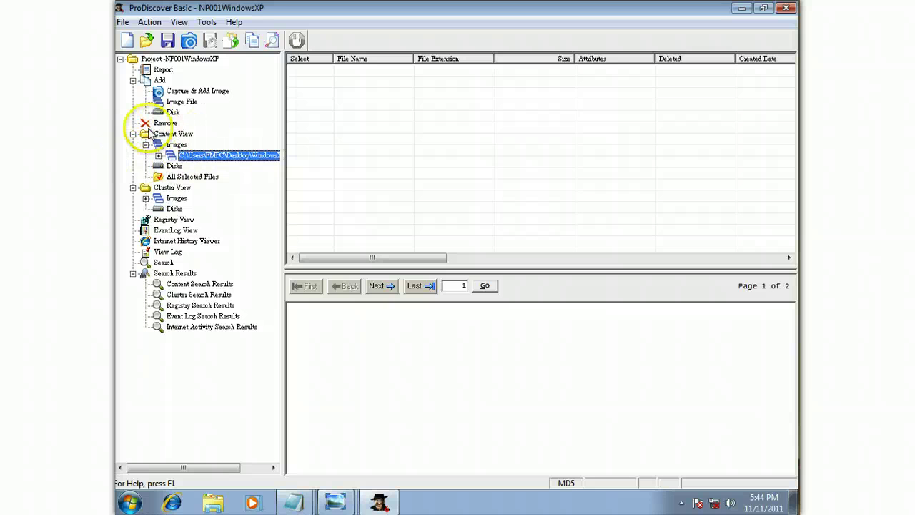
Step: Display the image's C: volume in Cluster View and inspect the contents of clusters 4 and 0
{"action": "left_click", "coordinate": [146, 199]}
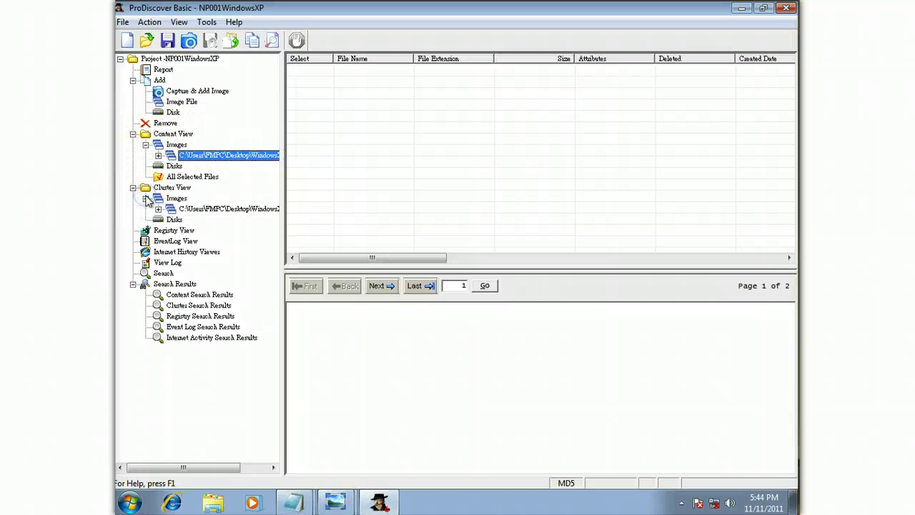
{"action": "left_click", "coordinate": [158, 208]}
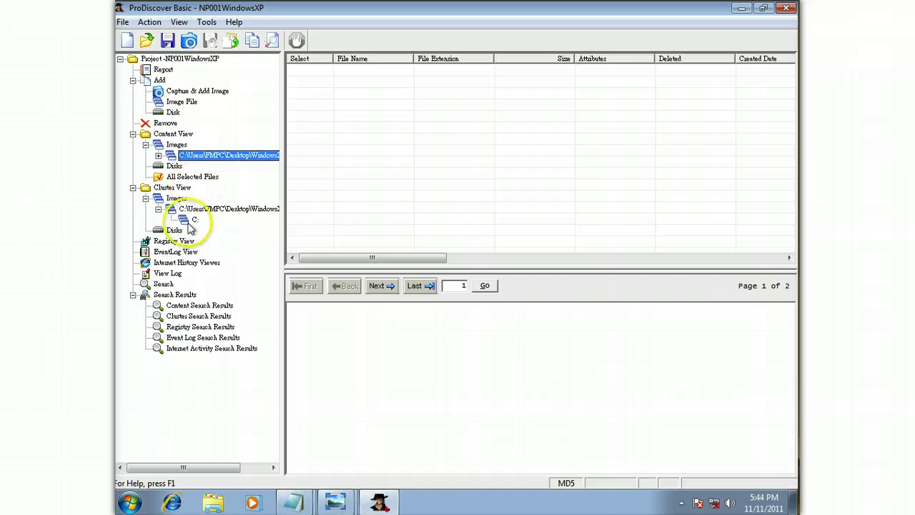
{"action": "left_click", "coordinate": [192, 221]}
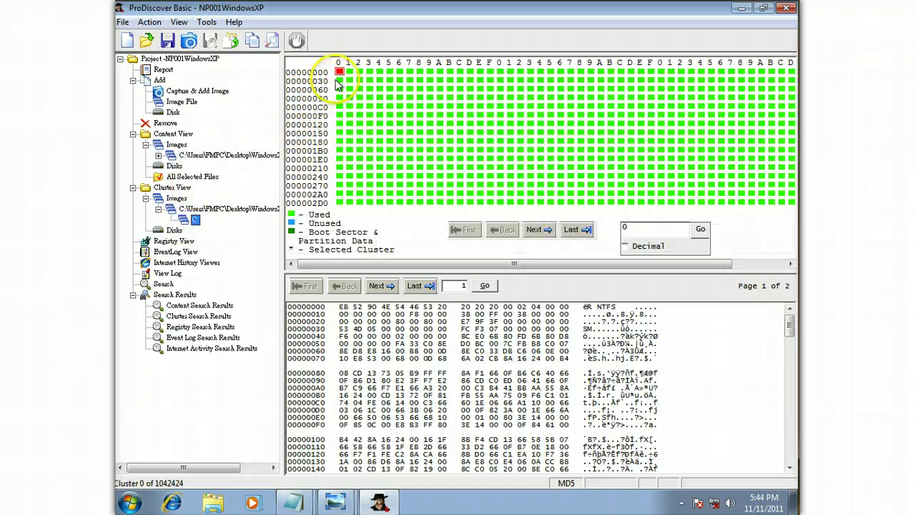
{"action": "left_click", "coordinate": [380, 72]}
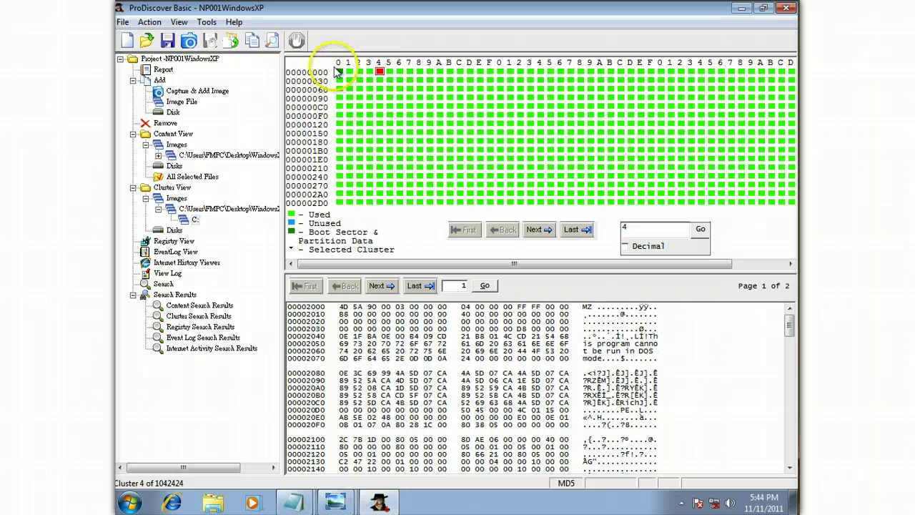
{"action": "left_click", "coordinate": [340, 72]}
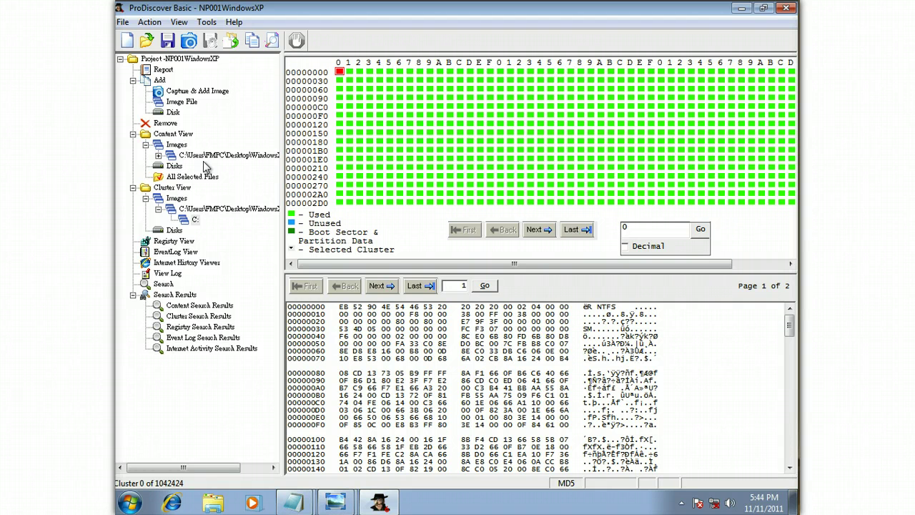
Step: Find the internet activity in the Documents and Settings folder of the image's C: volume for the Internet History Viewer
{"action": "left_click", "coordinate": [186, 262]}
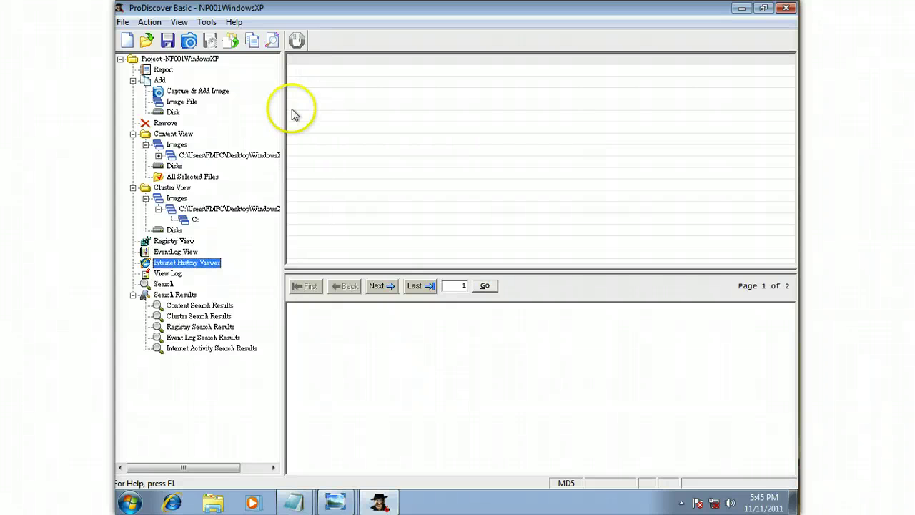
{"action": "left_click", "coordinate": [159, 156]}
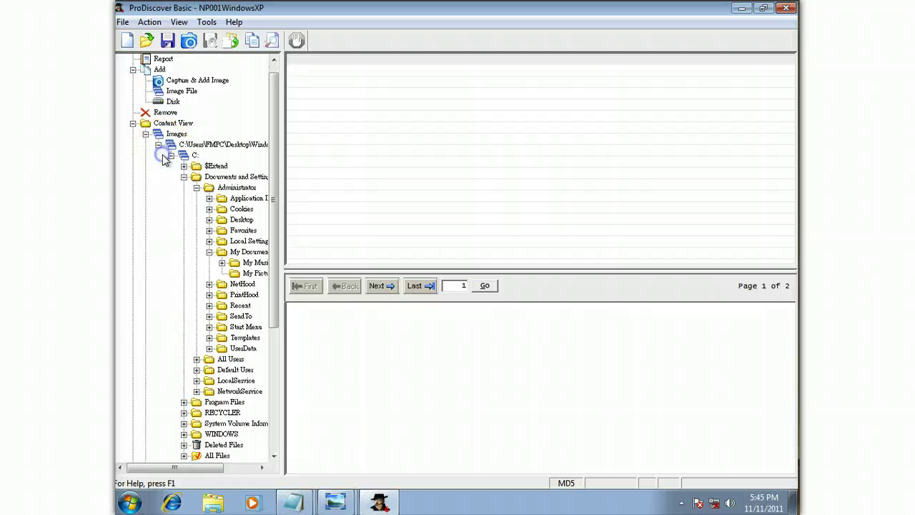
{"action": "left_click", "coordinate": [183, 177]}
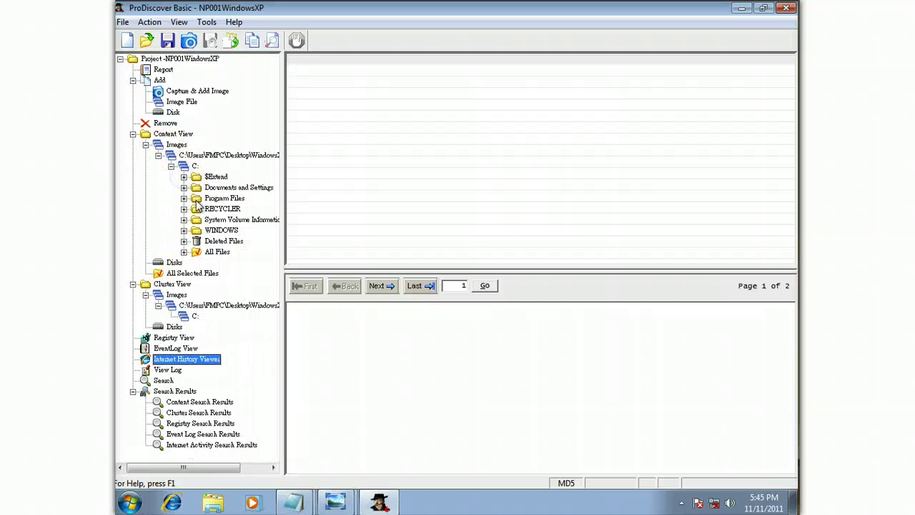
{"action": "left_click", "coordinate": [222, 189]}
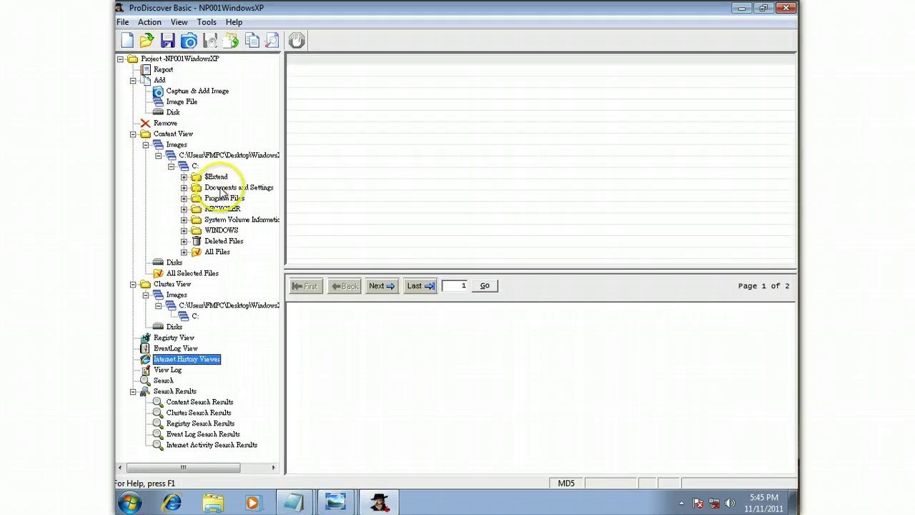
{"action": "left_click", "coordinate": [184, 187]}
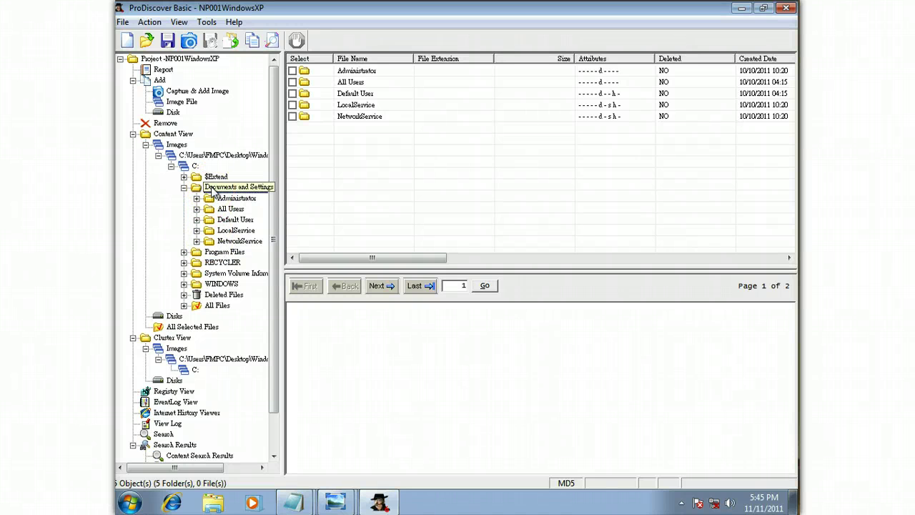
{"action": "left_click", "coordinate": [213, 188]}
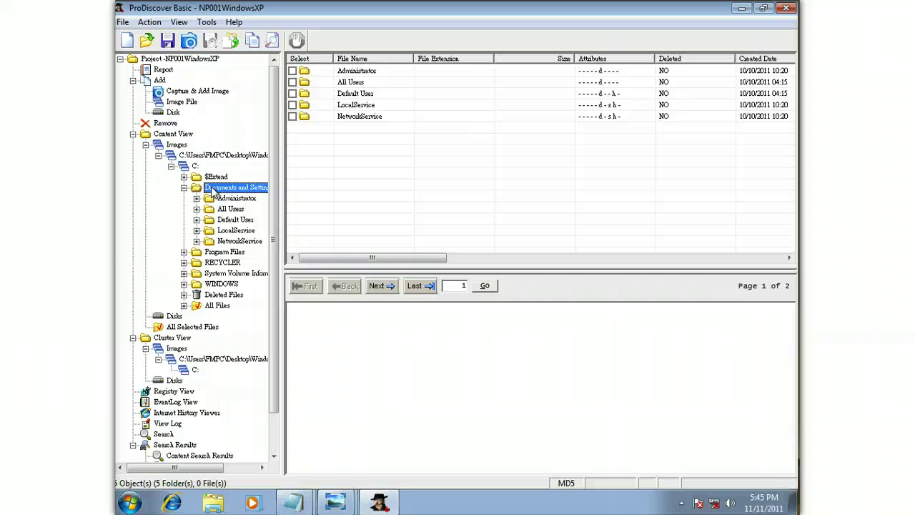
{"action": "right_click", "coordinate": [213, 191]}
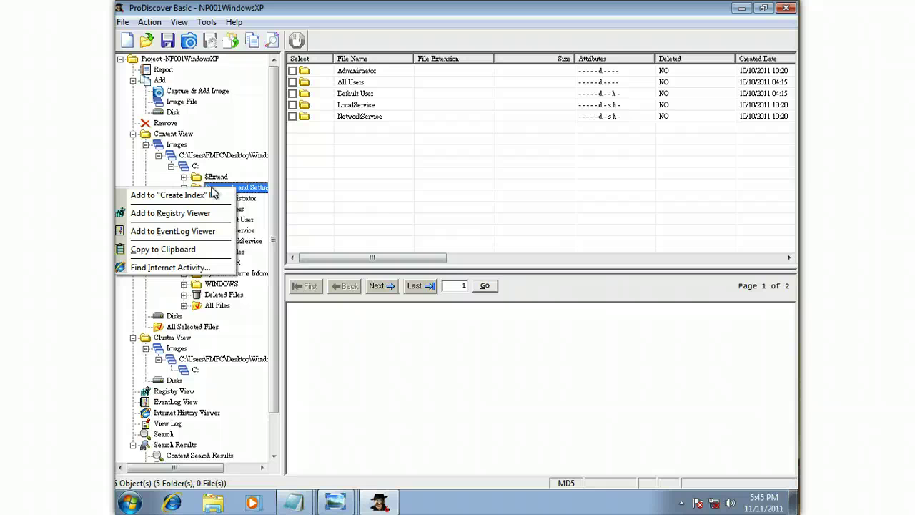
{"action": "left_click", "coordinate": [204, 268]}
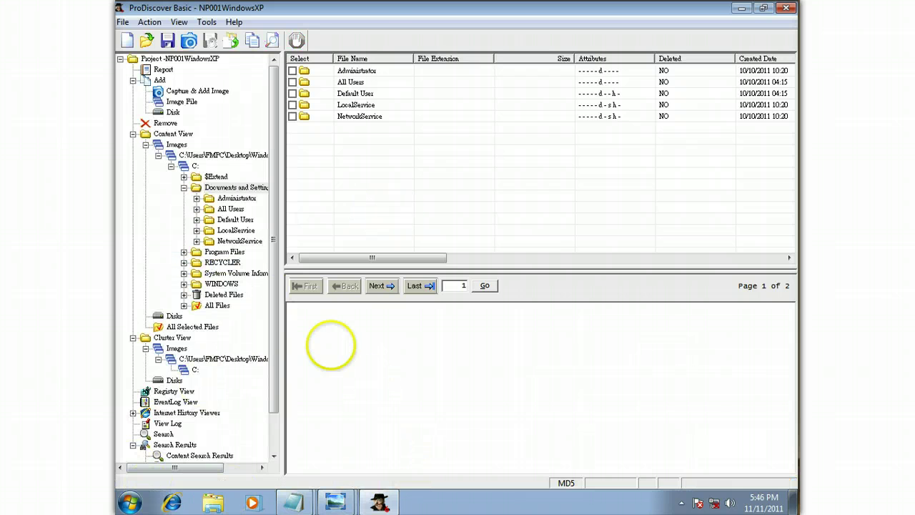
Step: Open the first history file in the Internet History Viewer and widen the URL column to read the full cookie addresses
{"action": "left_click", "coordinate": [270, 325]}
{"action": "left_click_drag", "start_coordinate": [270, 325], "coordinate": [269, 365]}
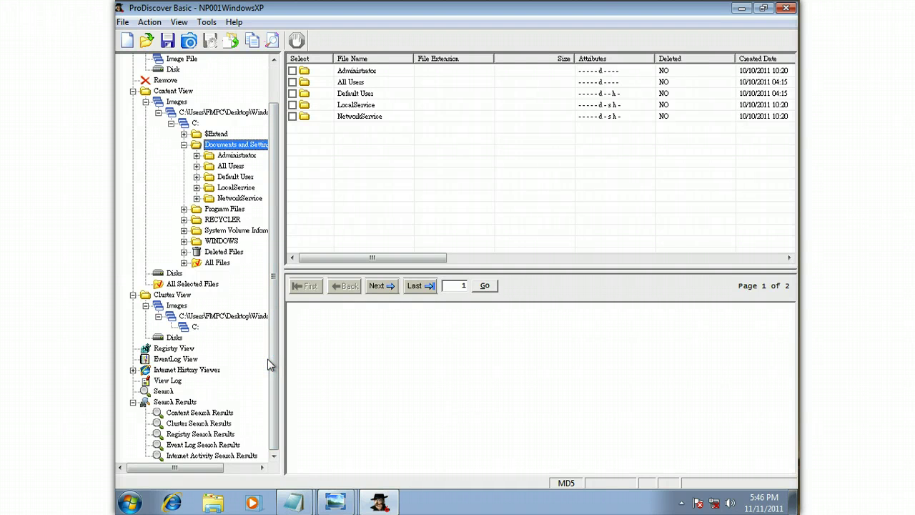
{"action": "left_click", "coordinate": [133, 370]}
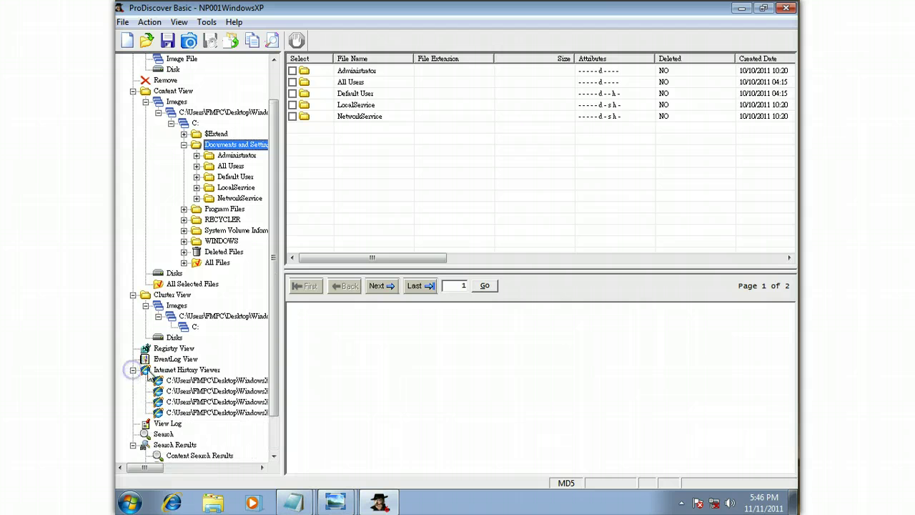
{"action": "left_click", "coordinate": [207, 380]}
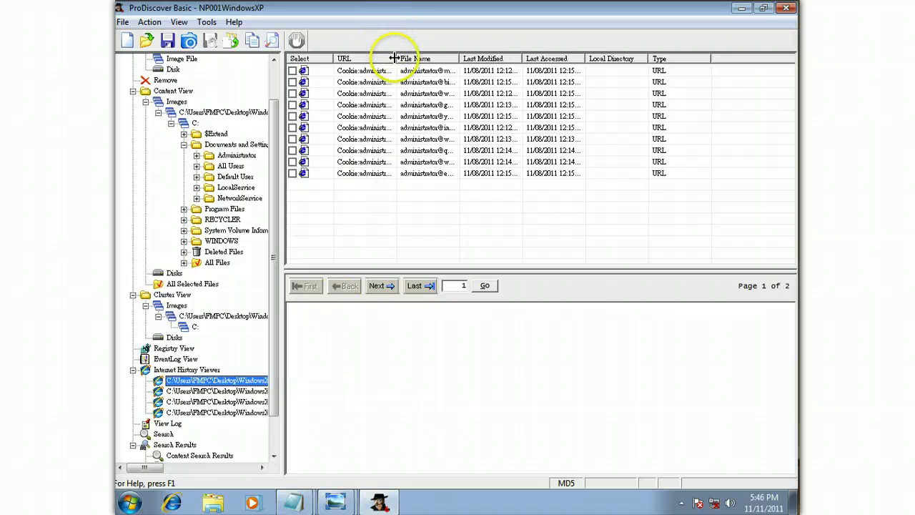
{"action": "left_click_drag", "start_coordinate": [393, 59], "coordinate": [477, 59]}
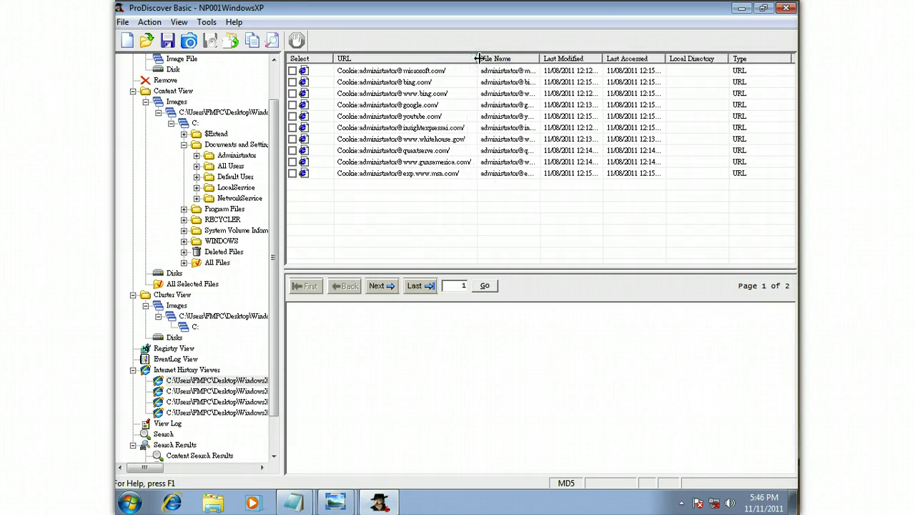
Step: Examine the cookie records' file names, modified and accessed dates and types, widening the File Name column, and collapse the Internet History Viewer branch
{"action": "left_click", "coordinate": [417, 72]}
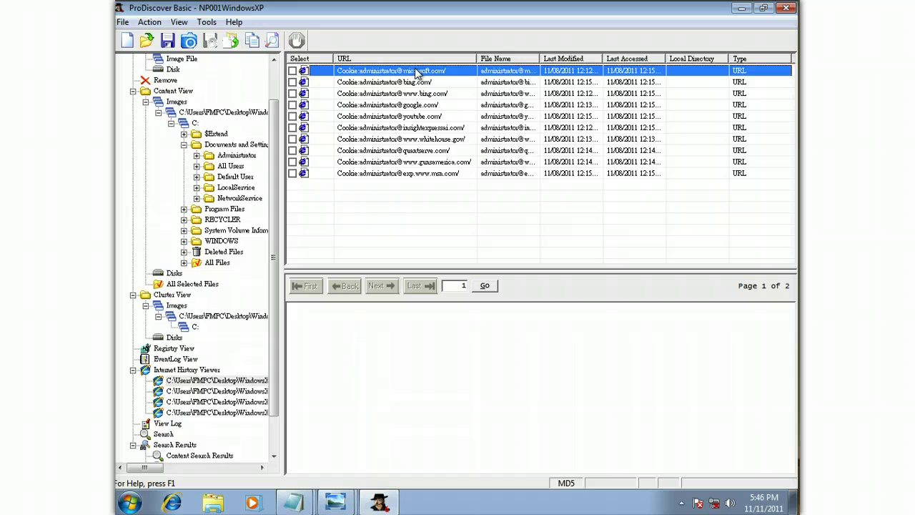
{"action": "left_click", "coordinate": [405, 277]}
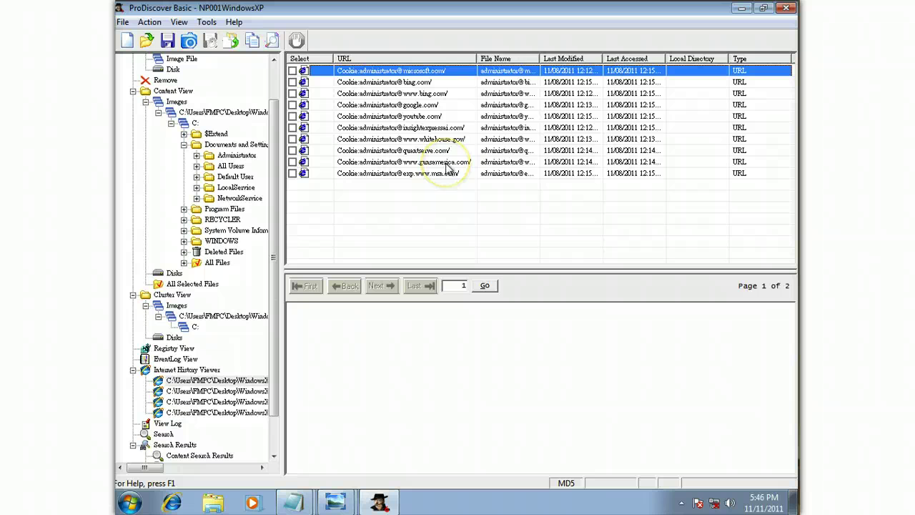
{"action": "left_click_drag", "start_coordinate": [538, 58], "coordinate": [584, 58]}
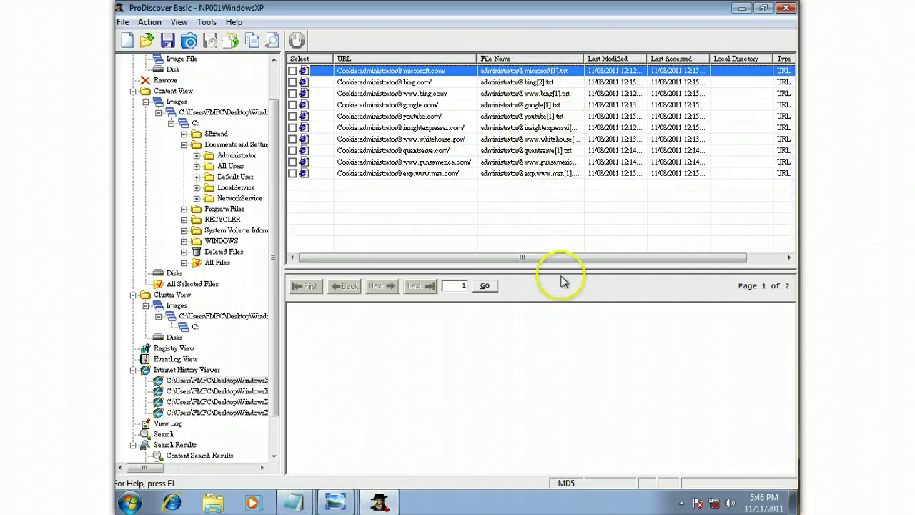
{"action": "left_click_drag", "start_coordinate": [553, 259], "coordinate": [631, 260]}
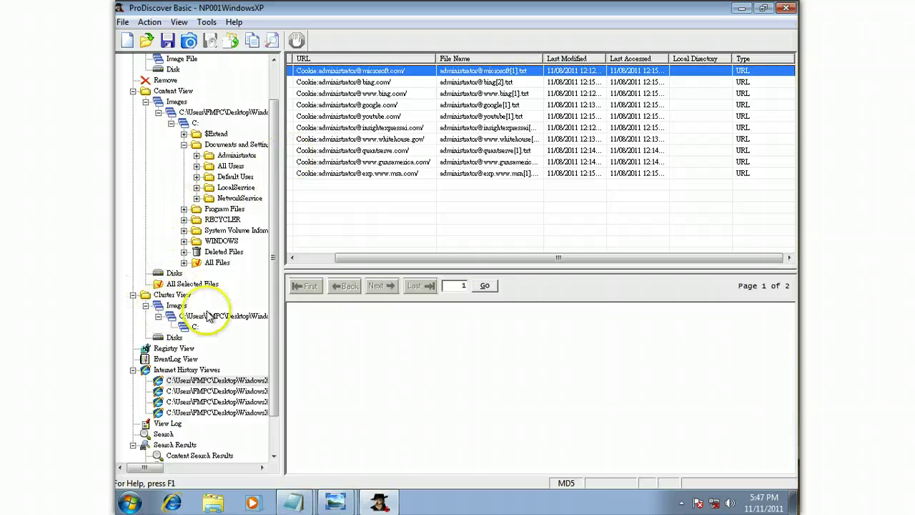
{"action": "left_click", "coordinate": [261, 379]}
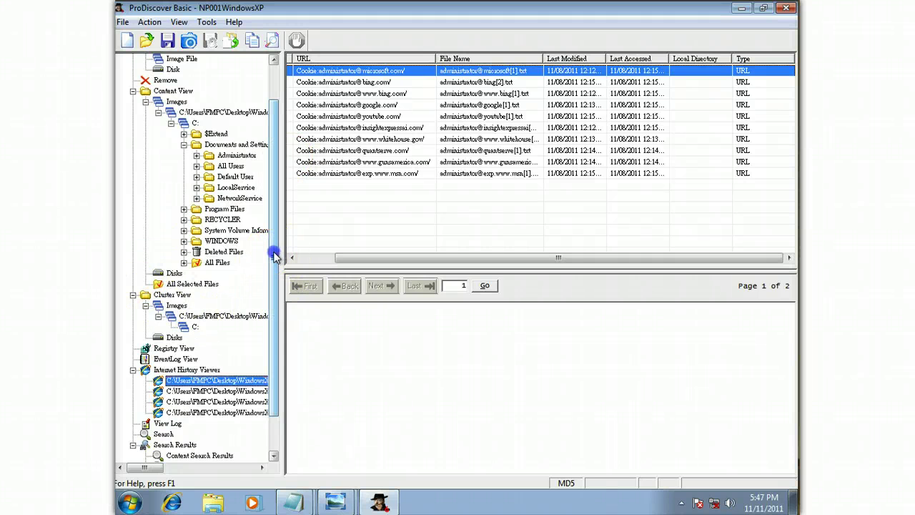
{"action": "scroll", "coordinate": [270, 343], "scroll_direction": "down", "scroll_amount": 2}
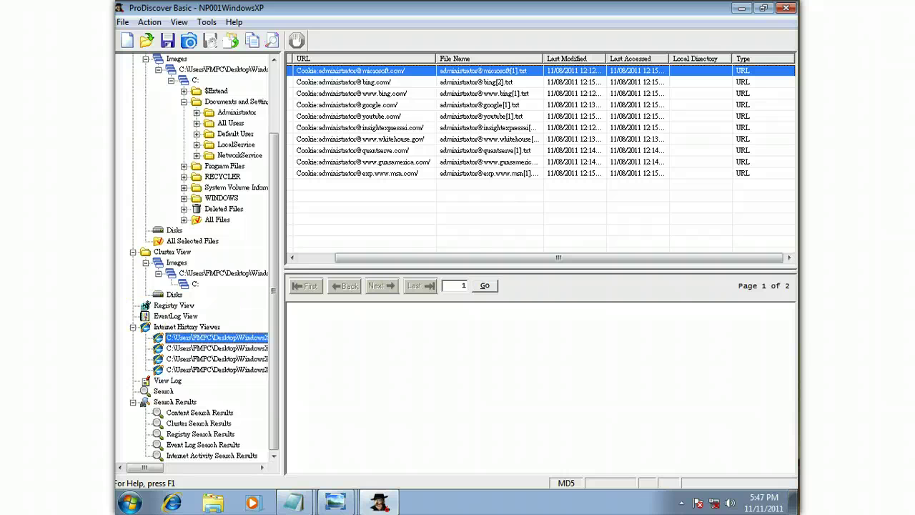
{"action": "left_click", "coordinate": [132, 327]}
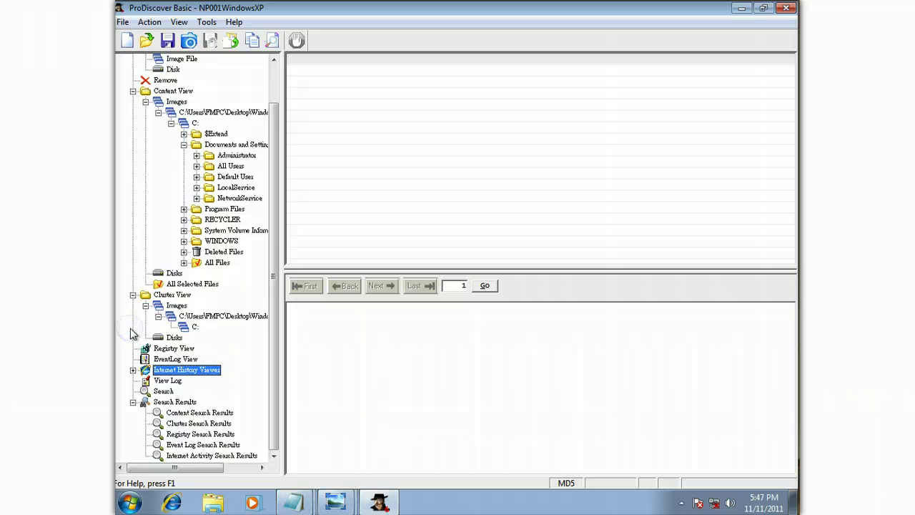
Step: Add the WINDOWS folder of the image's C: volume to the Registry Viewer
{"action": "left_click", "coordinate": [174, 349]}
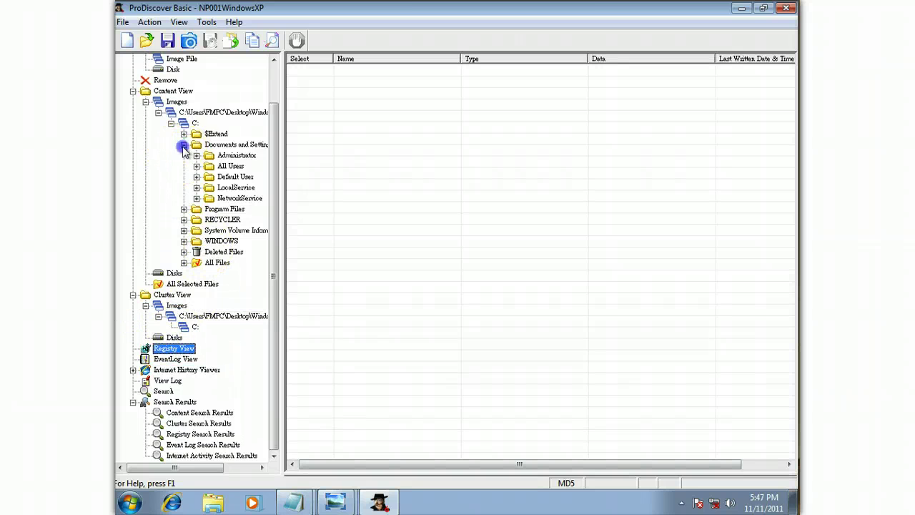
{"action": "left_click", "coordinate": [184, 144]}
{"action": "left_click", "coordinate": [205, 230]}
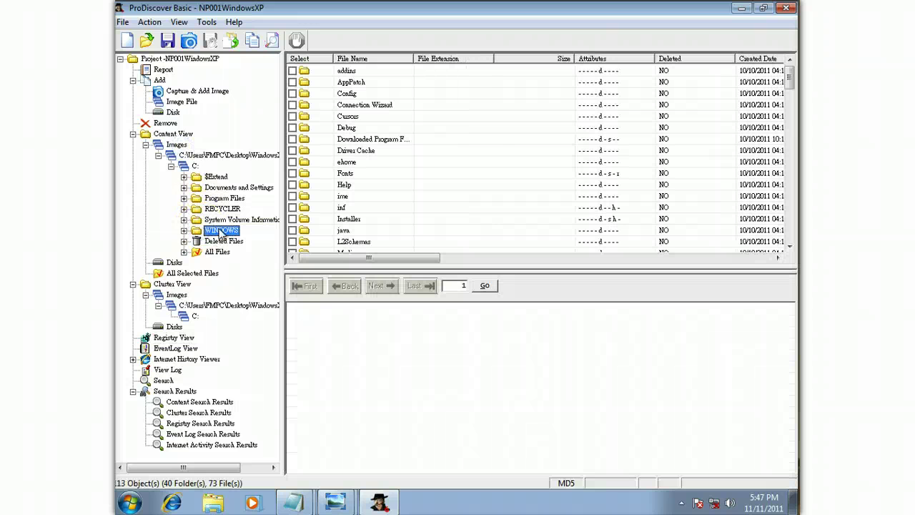
{"action": "right_click", "coordinate": [220, 230]}
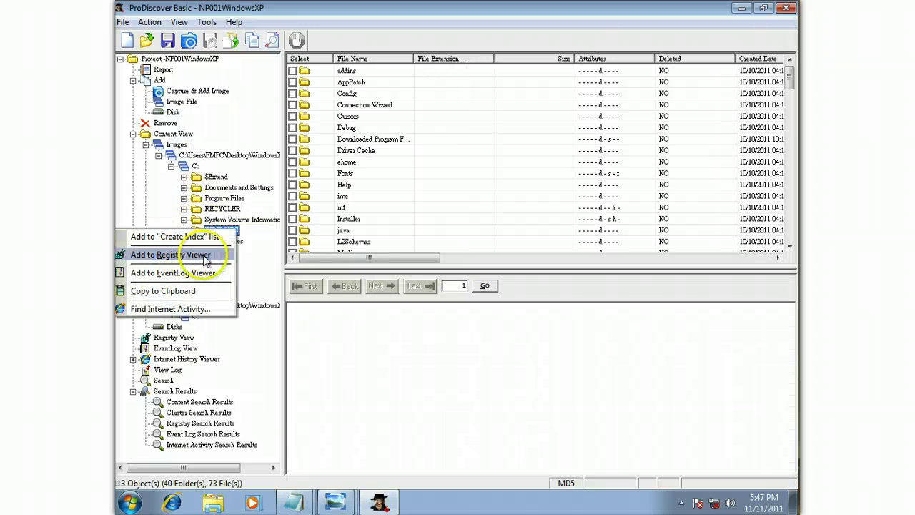
{"action": "left_click", "coordinate": [206, 256]}
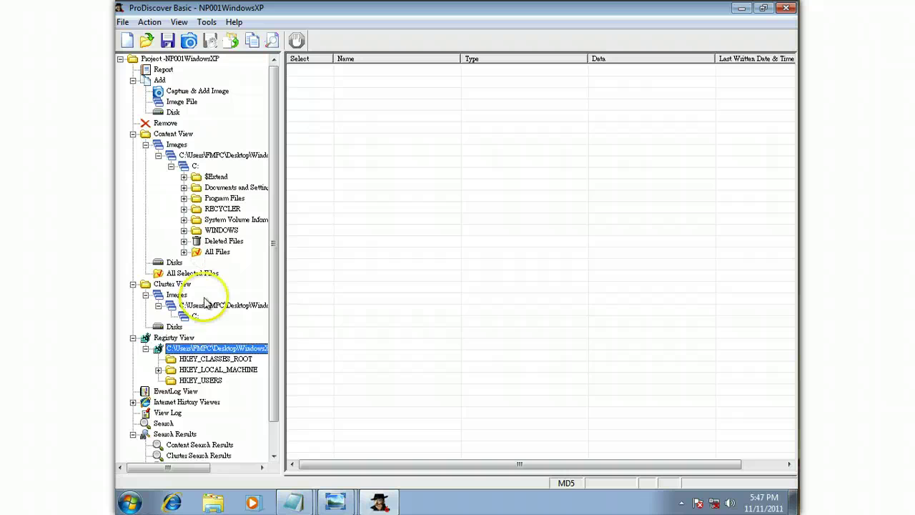
Step: Look through the HKEY_CLASSES_ROOT, HKEY_USERS and HKEY_LOCAL_MACHINE hives of the image's registry
{"action": "left_click", "coordinate": [183, 361]}
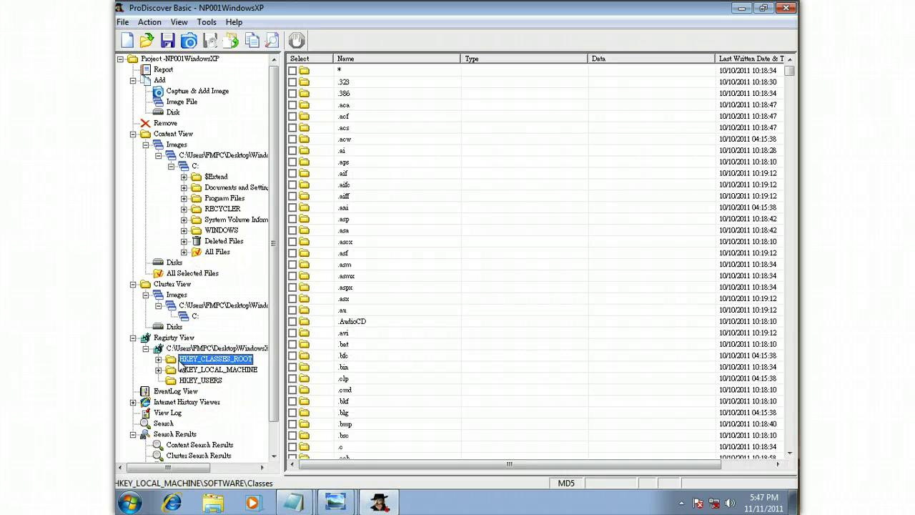
{"action": "left_click", "coordinate": [171, 381]}
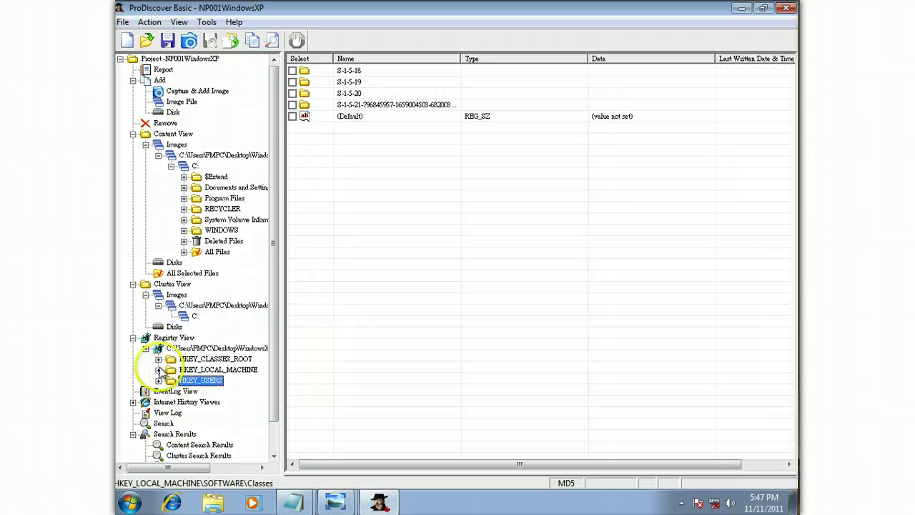
{"action": "left_click", "coordinate": [158, 370]}
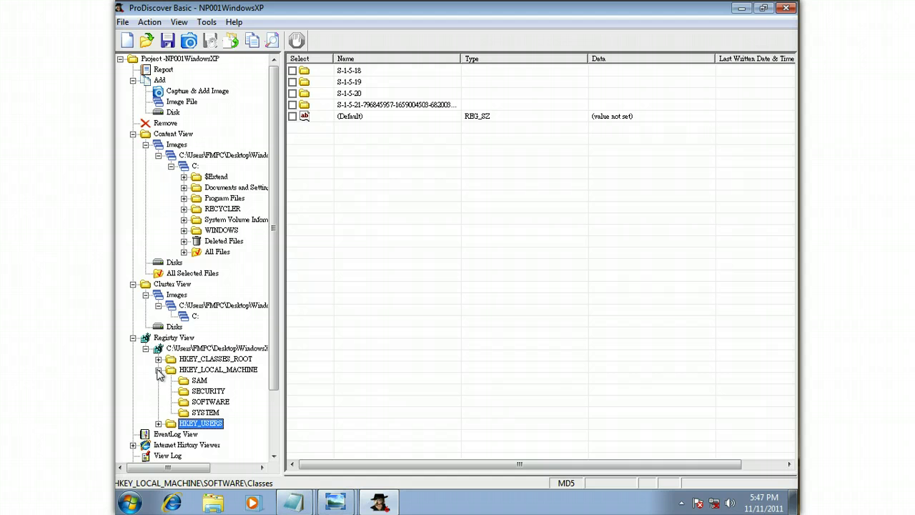
{"action": "left_click", "coordinate": [158, 369]}
Step: Collapse the Registry View, Cluster View and Content View branches of the project tree
{"action": "left_click", "coordinate": [145, 348]}
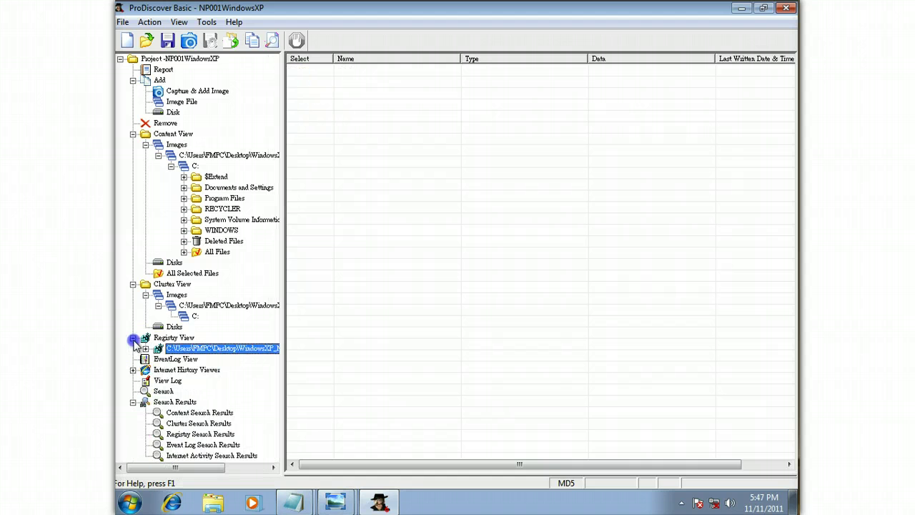
{"action": "left_click", "coordinate": [133, 337]}
{"action": "left_click", "coordinate": [133, 283]}
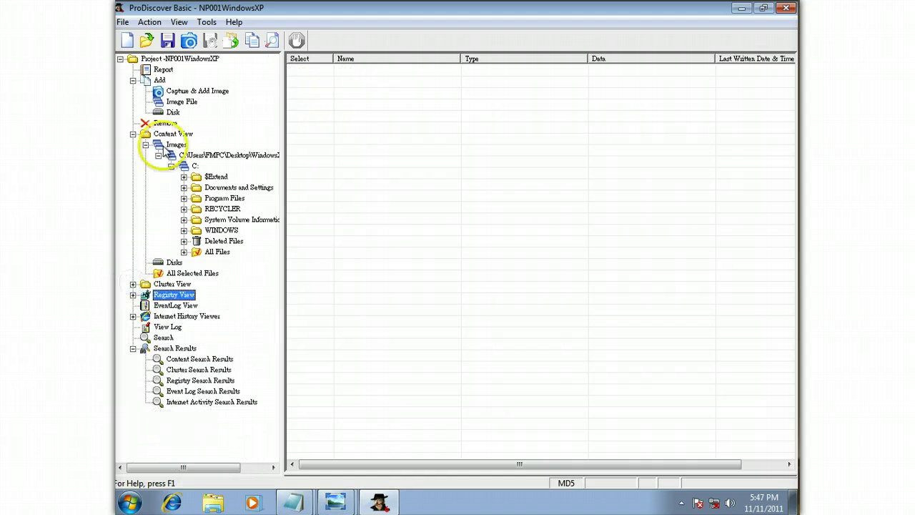
{"action": "left_click", "coordinate": [133, 134]}
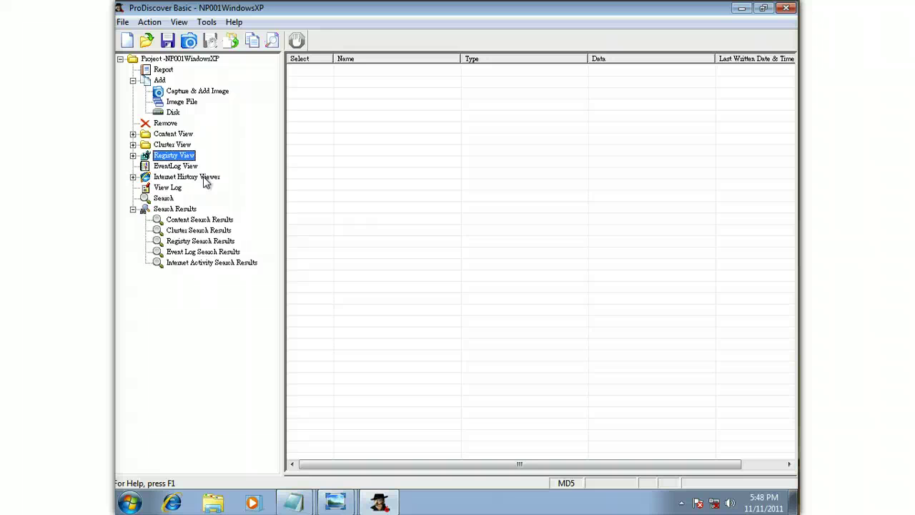
Step: Examine the options of the Content, Cluster, Registry, Event Log and Internet History searches in the Search dialog
{"action": "left_click", "coordinate": [163, 199]}
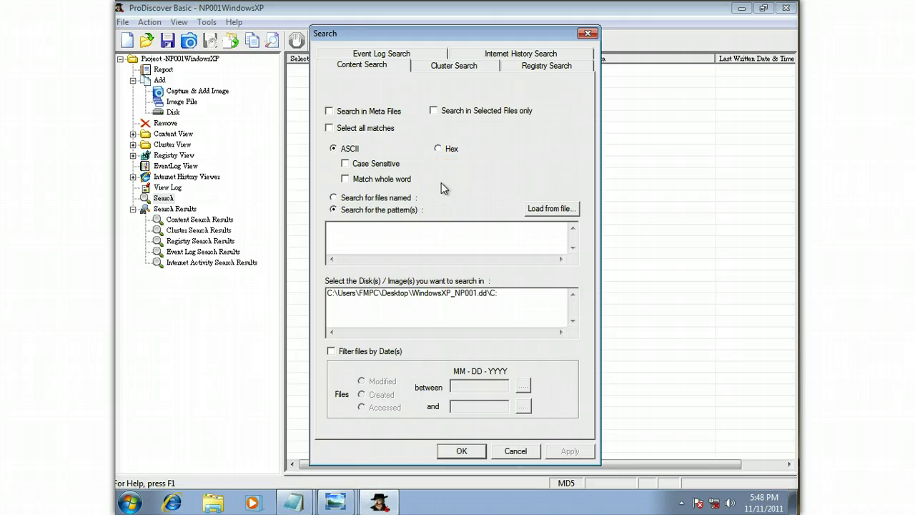
{"action": "left_click", "coordinate": [443, 65]}
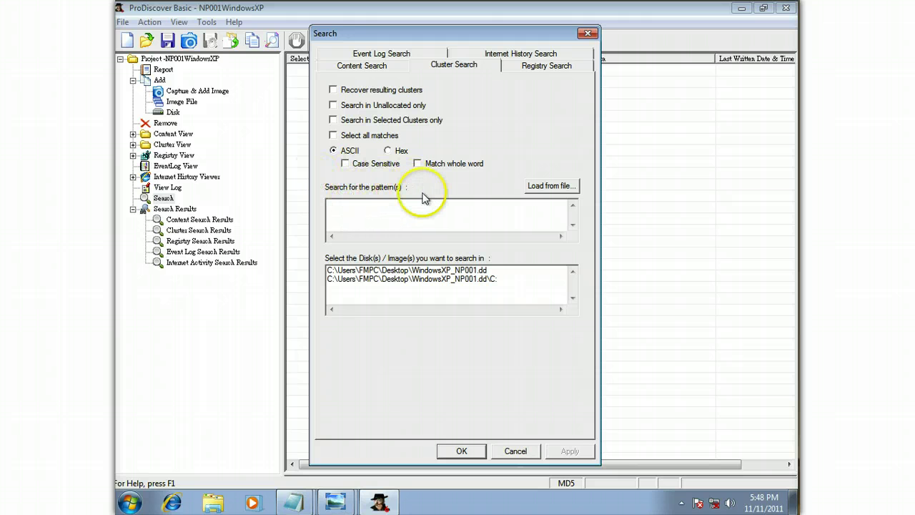
{"action": "left_click", "coordinate": [552, 69]}
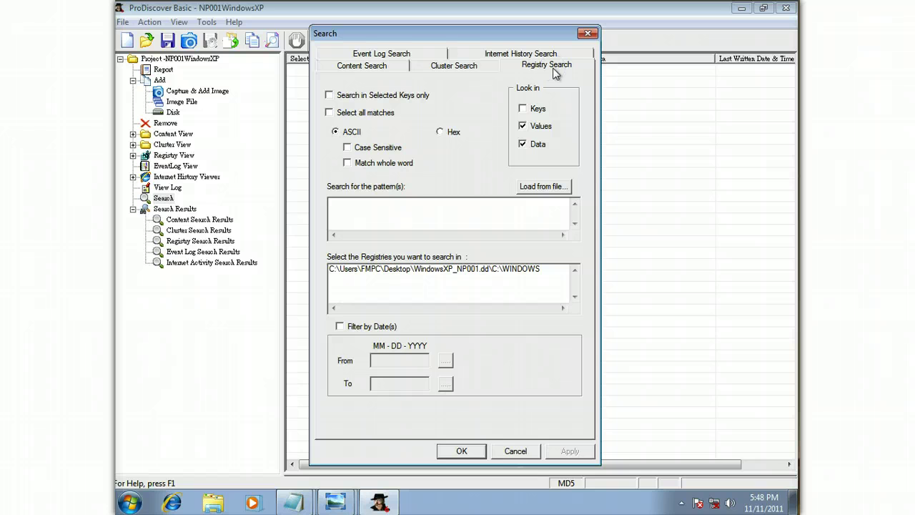
{"action": "left_click", "coordinate": [378, 57]}
{"action": "left_click", "coordinate": [373, 253]}
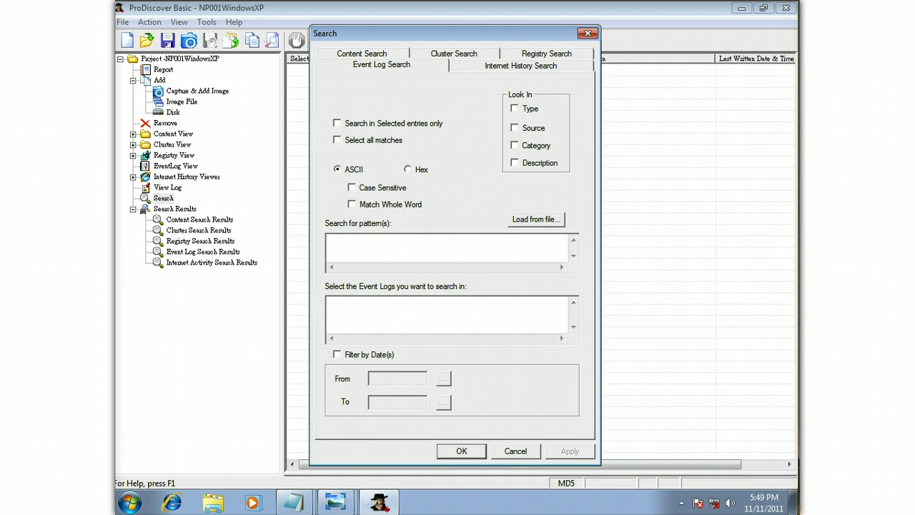
{"action": "left_click", "coordinate": [499, 70]}
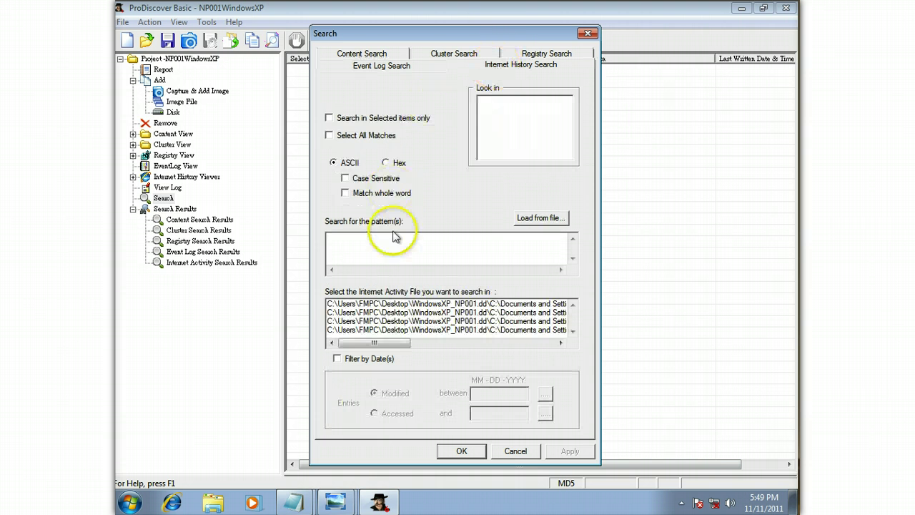
{"action": "left_click", "coordinate": [390, 245]}
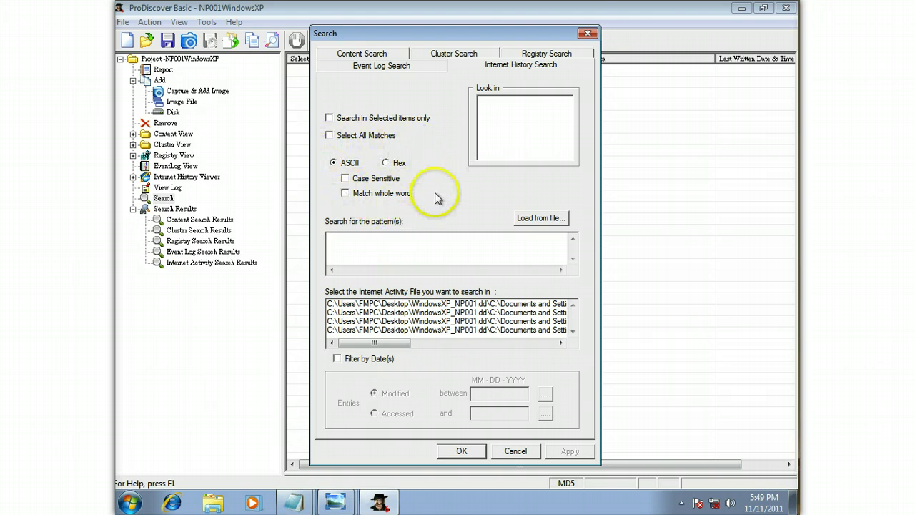
{"action": "left_click", "coordinate": [395, 250]}
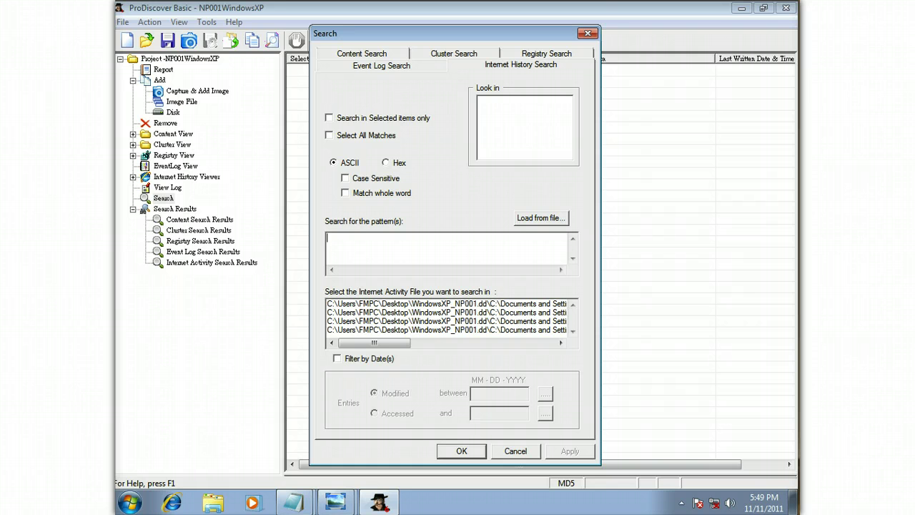
Step: Run a content search for the ASCII pattern "pipe" on the C: volume of the WindowsXP_NP001.dd image
{"action": "left_click", "coordinate": [378, 57]}
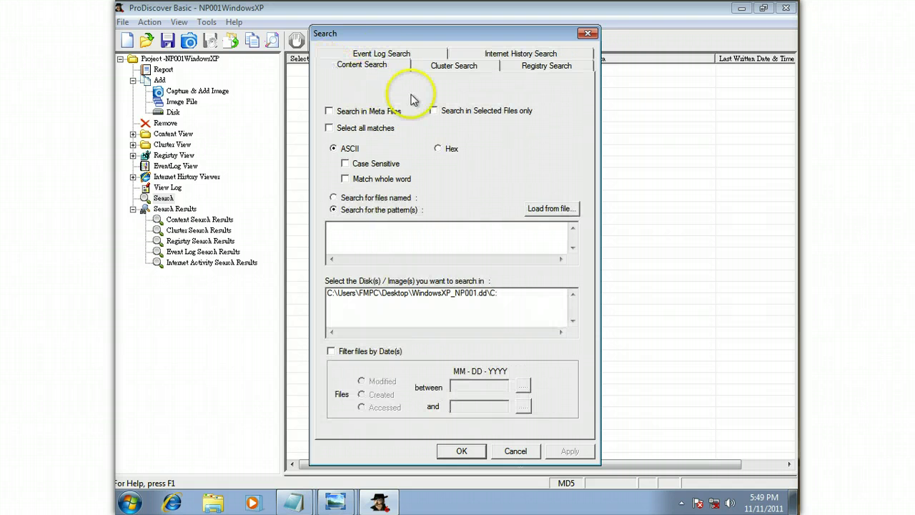
{"action": "left_click", "coordinate": [420, 235]}
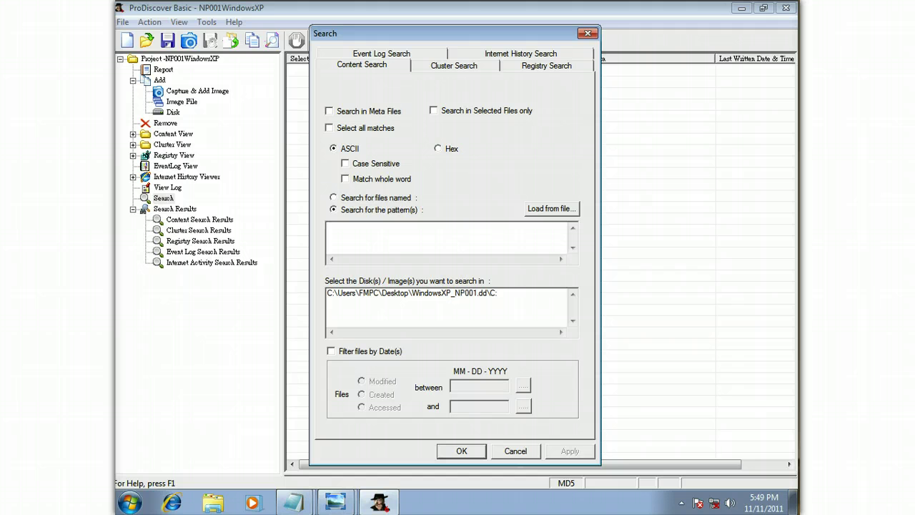
{"action": "type", "text": "pipe"}
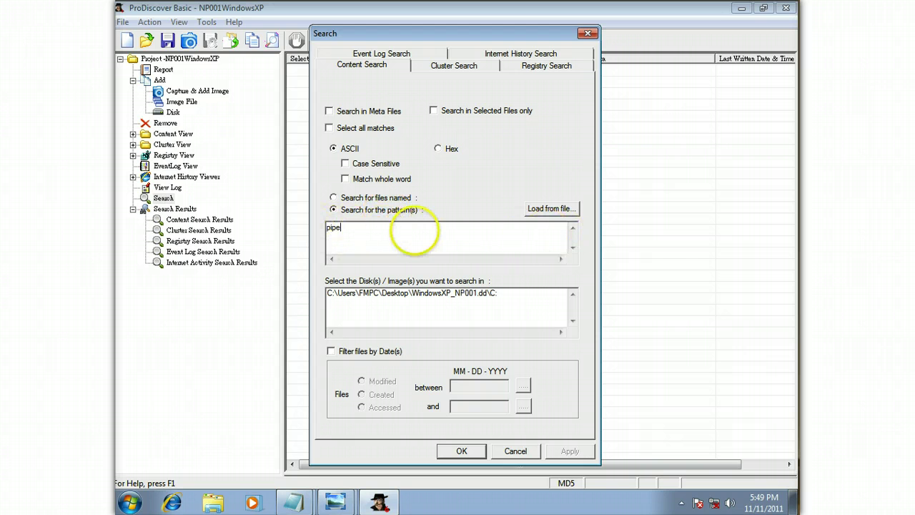
{"action": "left_click", "coordinate": [414, 293]}
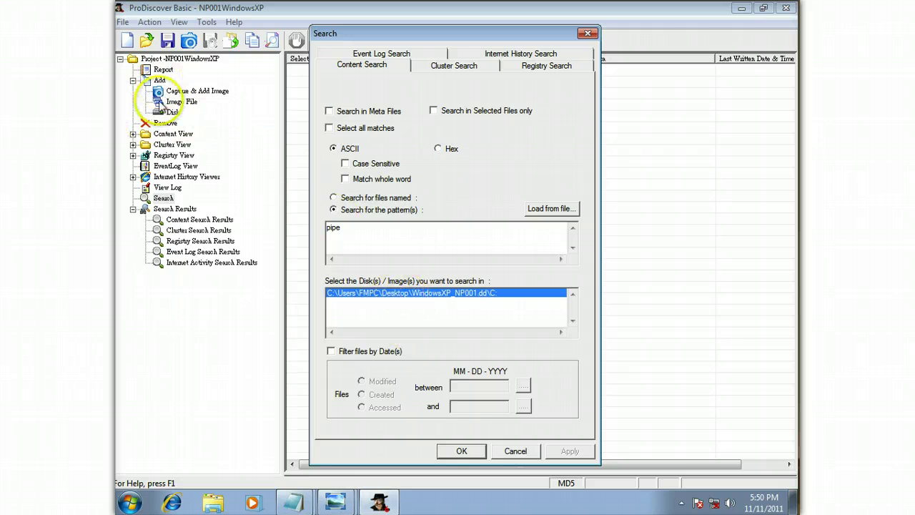
{"action": "left_click", "coordinate": [462, 451]}
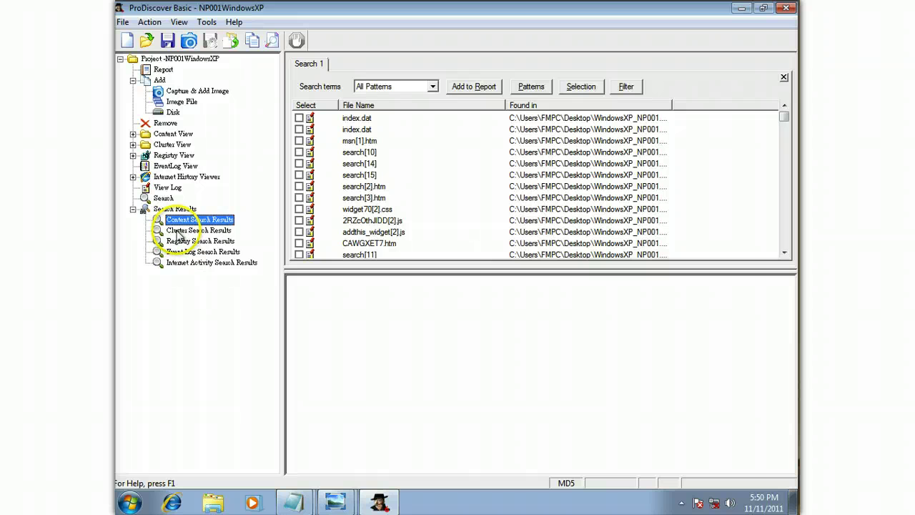
Step: Check the Cluster, Registry, Event Log and Internet Activity search results in turn
{"action": "left_click", "coordinate": [179, 230]}
{"action": "left_click", "coordinate": [179, 243]}
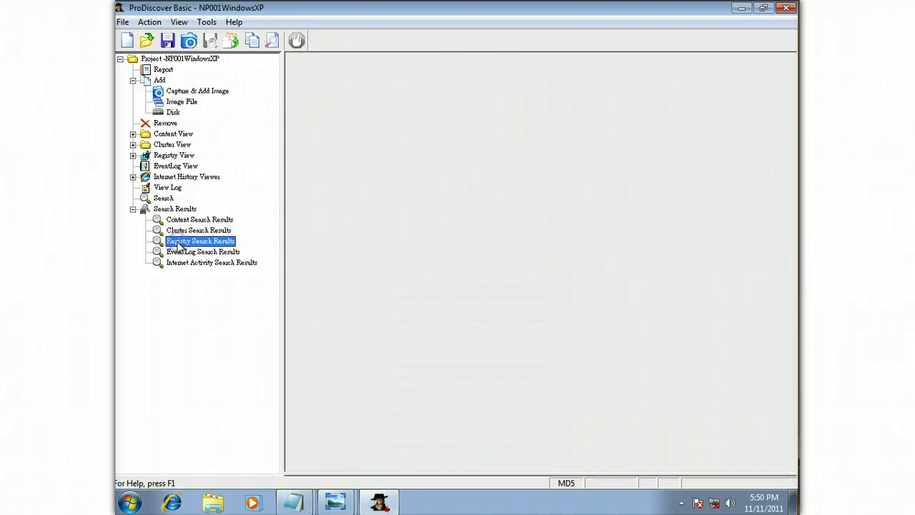
{"action": "left_click", "coordinate": [179, 252]}
{"action": "left_click", "coordinate": [176, 263]}
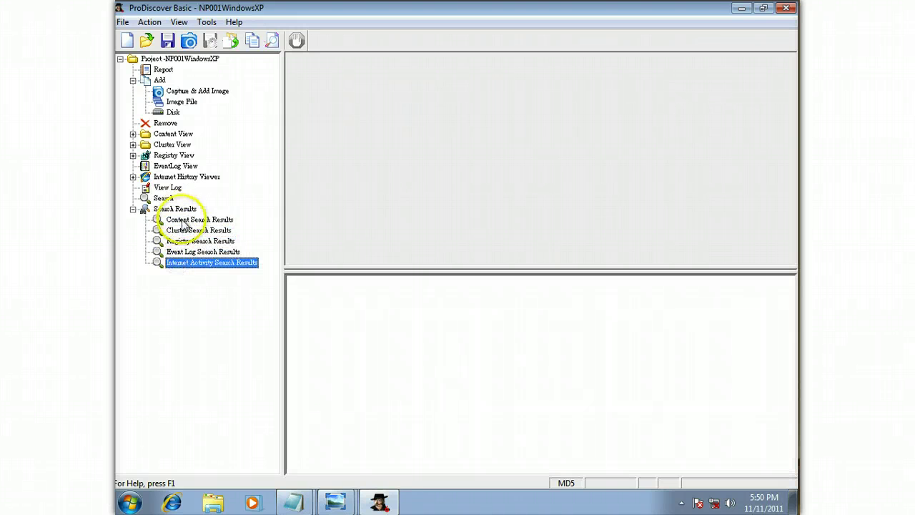
Step: View the first index.dat file in the content search results and locate the highlighted search term in its contents
{"action": "left_click", "coordinate": [183, 221]}
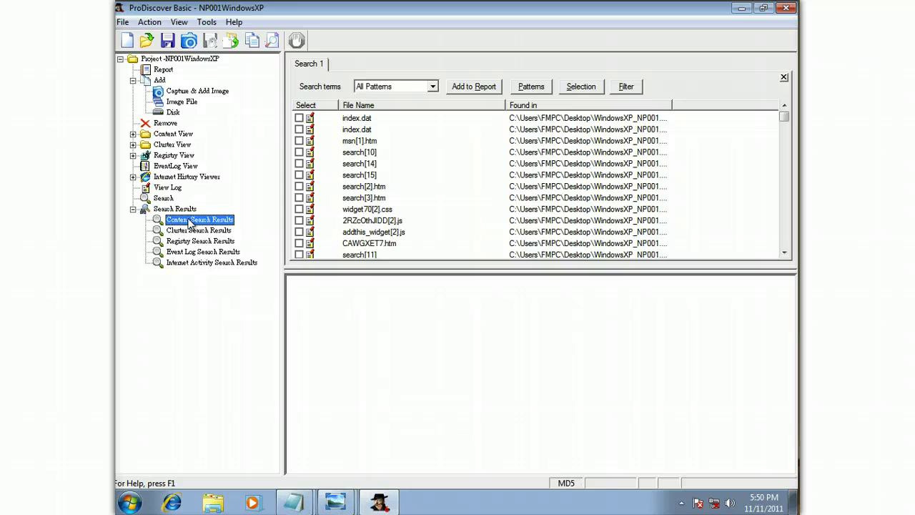
{"action": "left_click", "coordinate": [367, 119]}
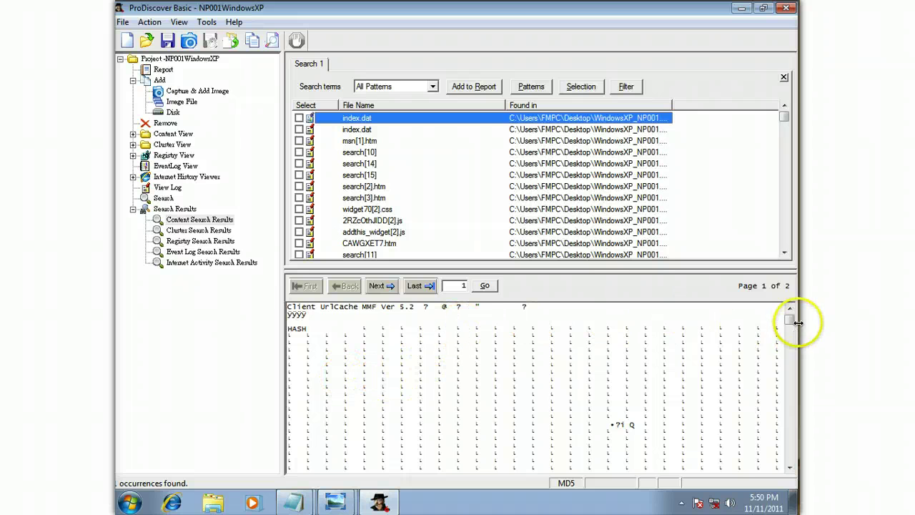
{"action": "left_click_drag", "start_coordinate": [789, 317], "coordinate": [791, 338]}
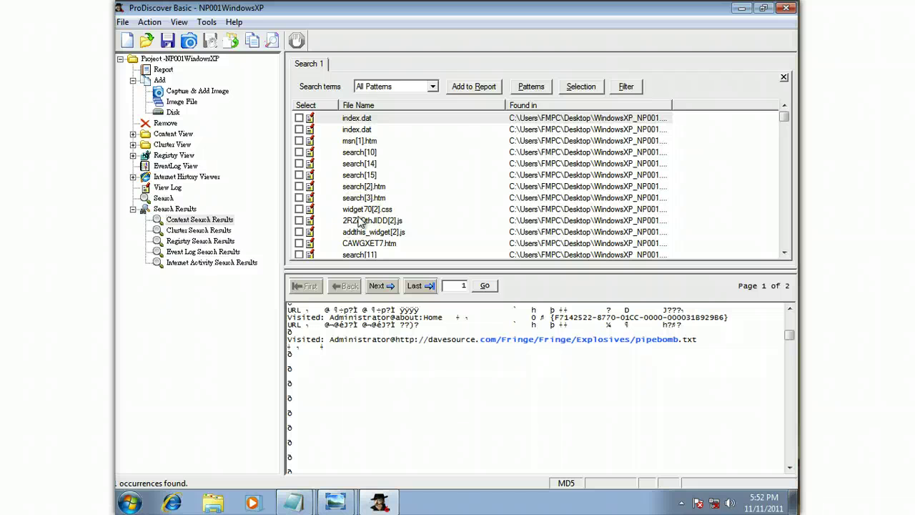
Step: List the contents of the image's C: volume in the Content View and look through to the end of the list
{"action": "left_click", "coordinate": [132, 134]}
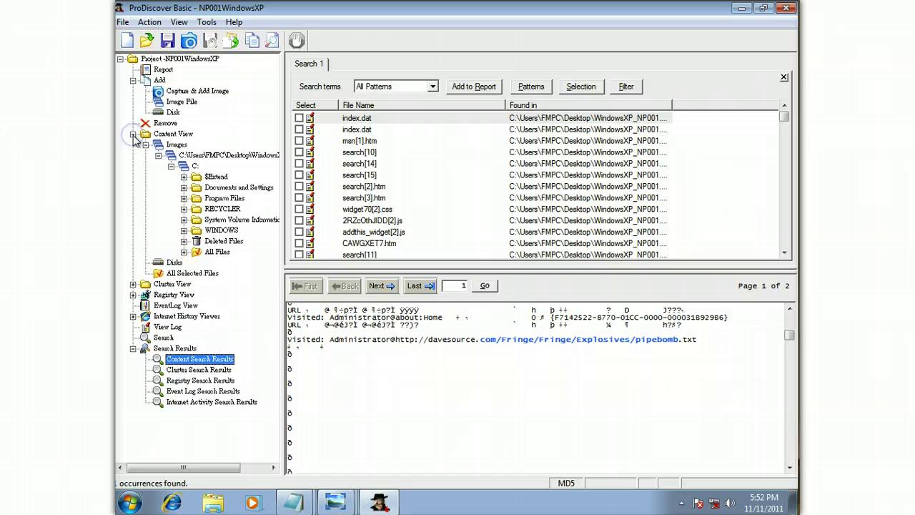
{"action": "left_click", "coordinate": [187, 165]}
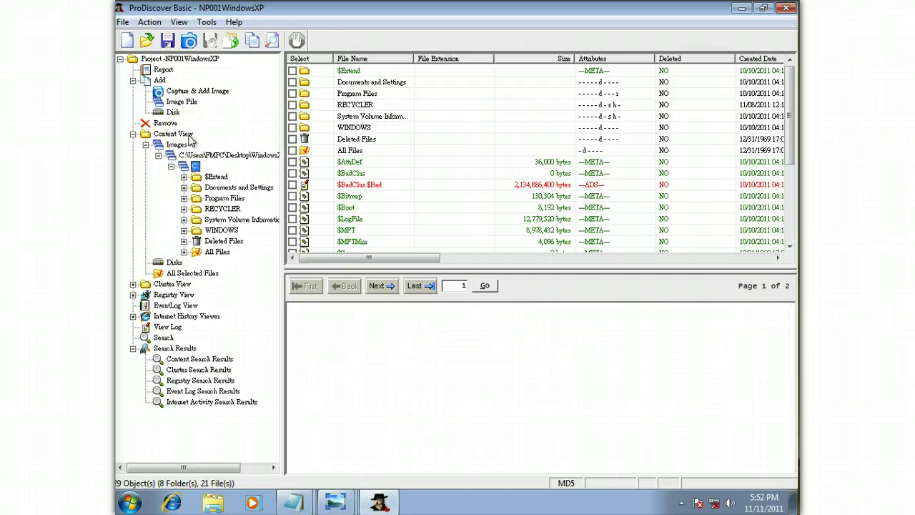
{"action": "left_click", "coordinate": [216, 138]}
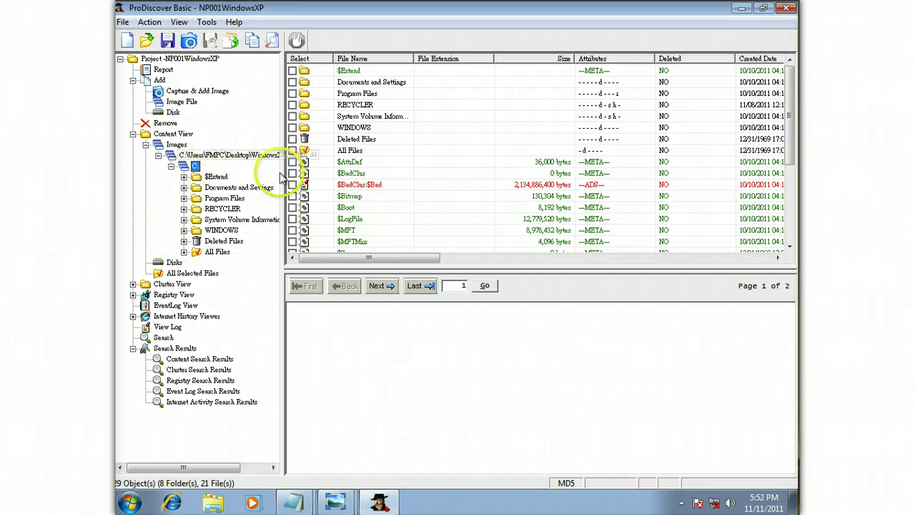
{"action": "left_click", "coordinate": [390, 184]}
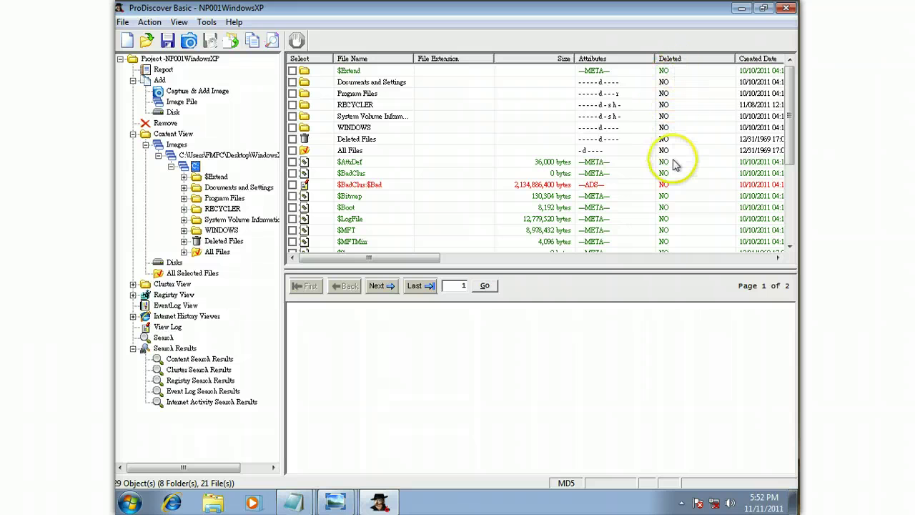
{"action": "left_click_drag", "start_coordinate": [791, 147], "coordinate": [795, 230]}
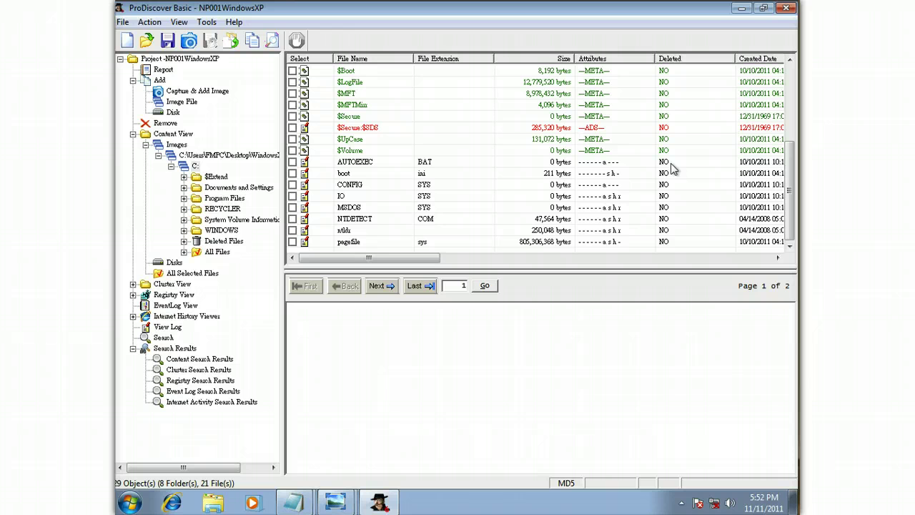
Step: Copy the boot.ini file from the image's C: volume to the Desktop, keeping the file name boot
{"action": "left_click", "coordinate": [349, 175]}
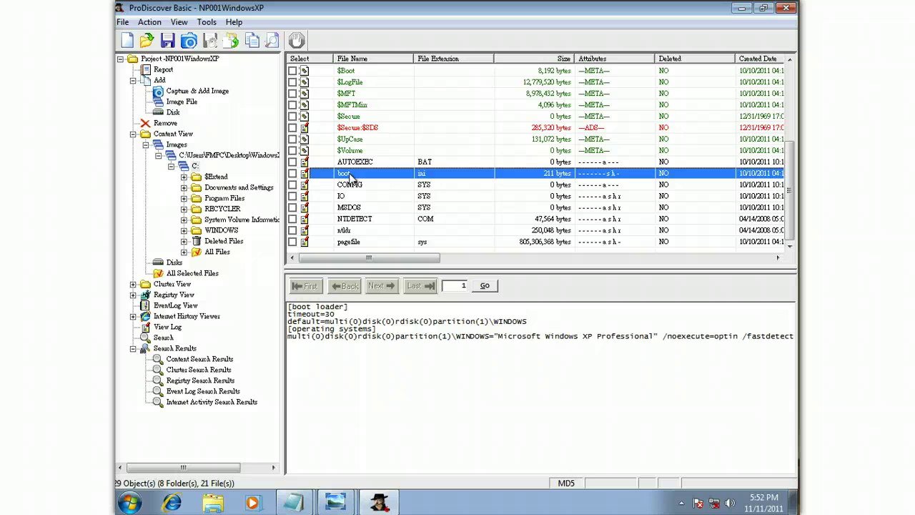
{"action": "right_click", "coordinate": [350, 176]}
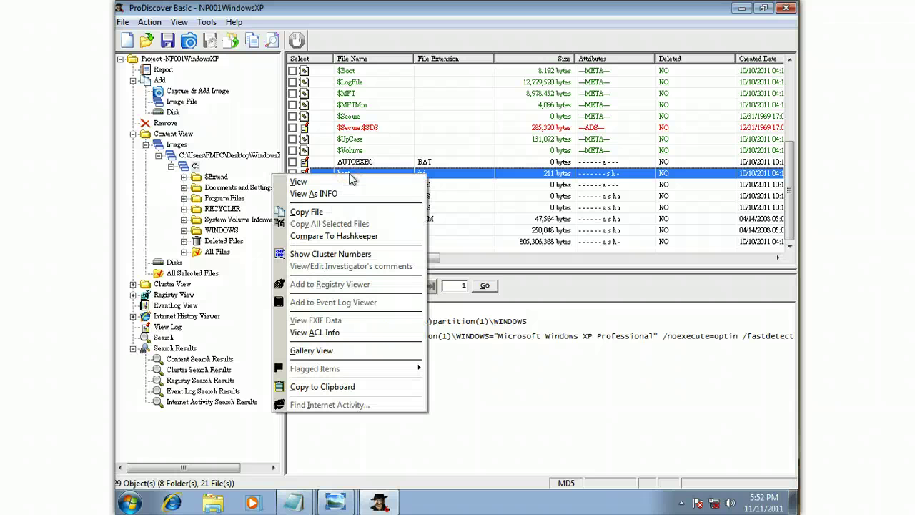
{"action": "left_click", "coordinate": [341, 213]}
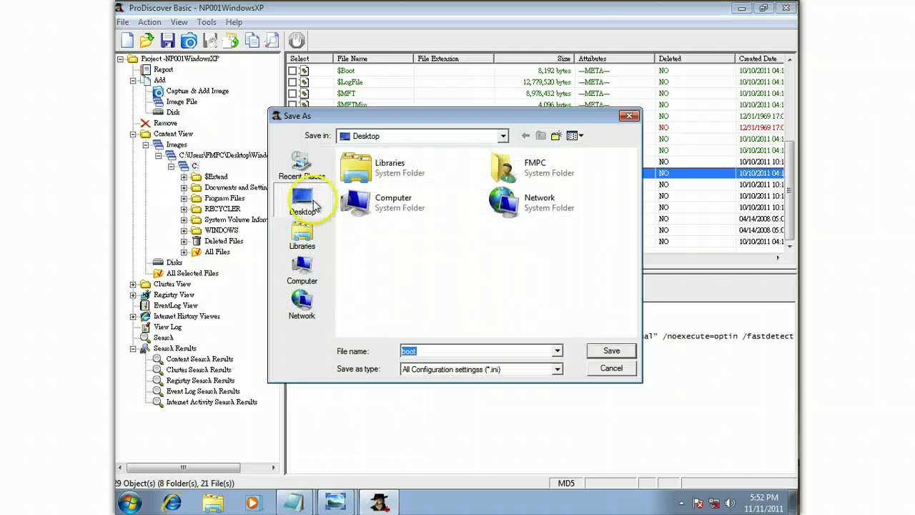
{"action": "left_click", "coordinate": [305, 204]}
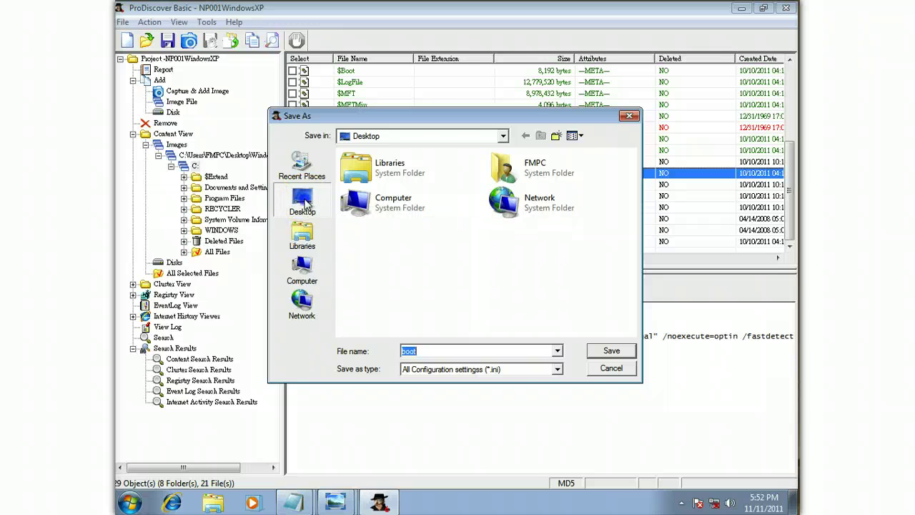
{"action": "left_click", "coordinate": [615, 351]}
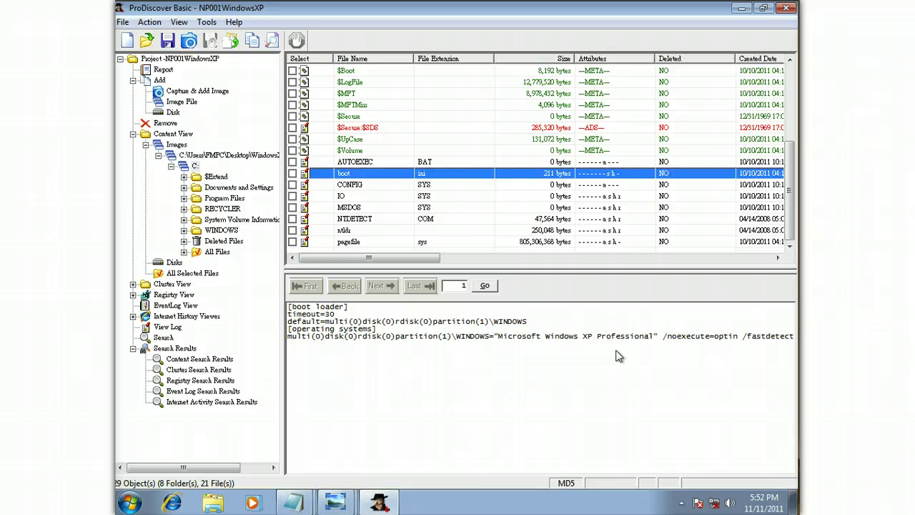
Step: Check the Windows desktop for the copied boot file, then return to ProDiscover Basic and review the commands available for boot.ini
{"action": "left_click", "coordinate": [741, 12]}
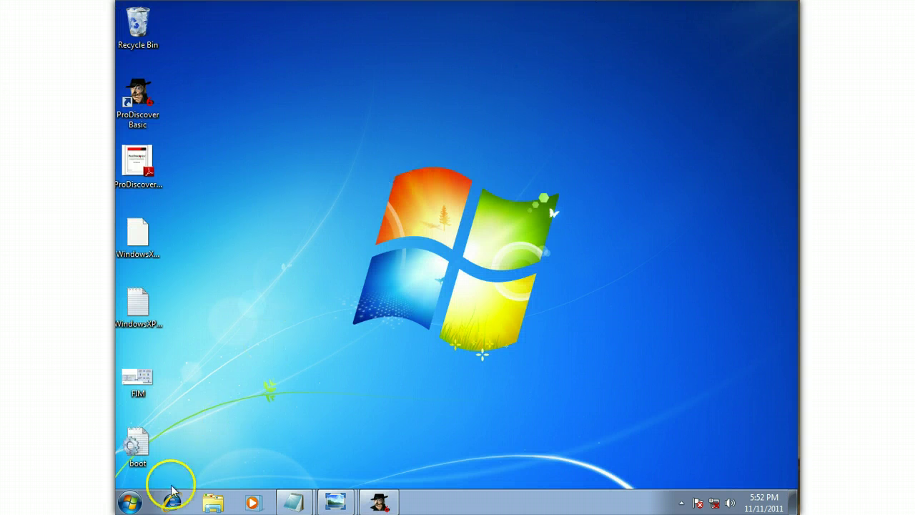
{"action": "left_click", "coordinate": [151, 450]}
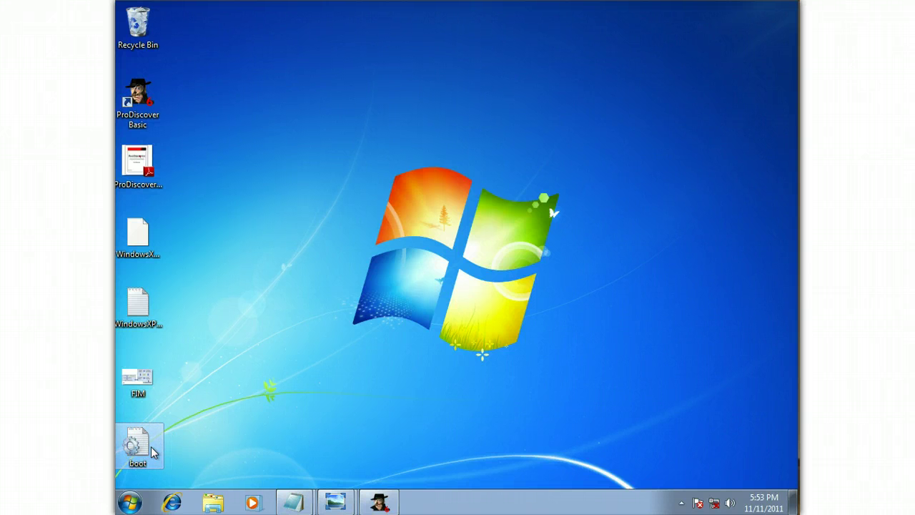
{"action": "left_click", "coordinate": [377, 502]}
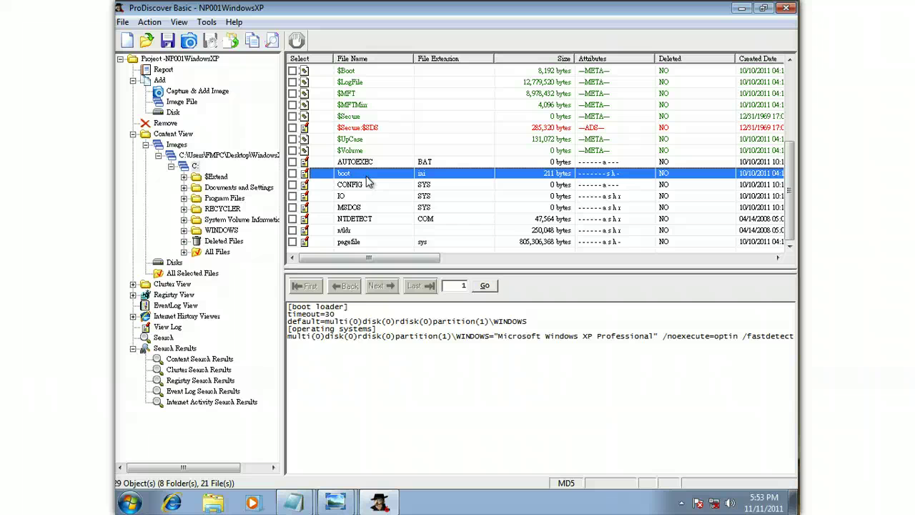
{"action": "right_click", "coordinate": [366, 183]}
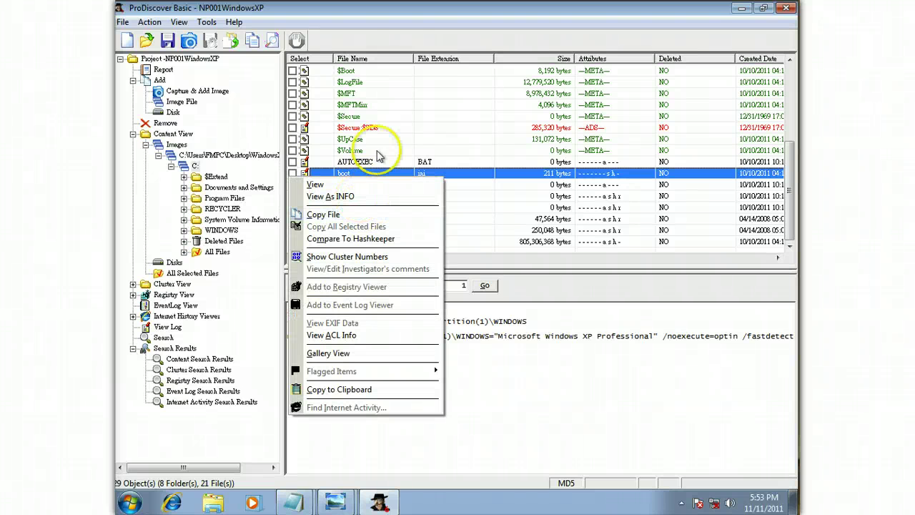
{"action": "left_click", "coordinate": [399, 35]}
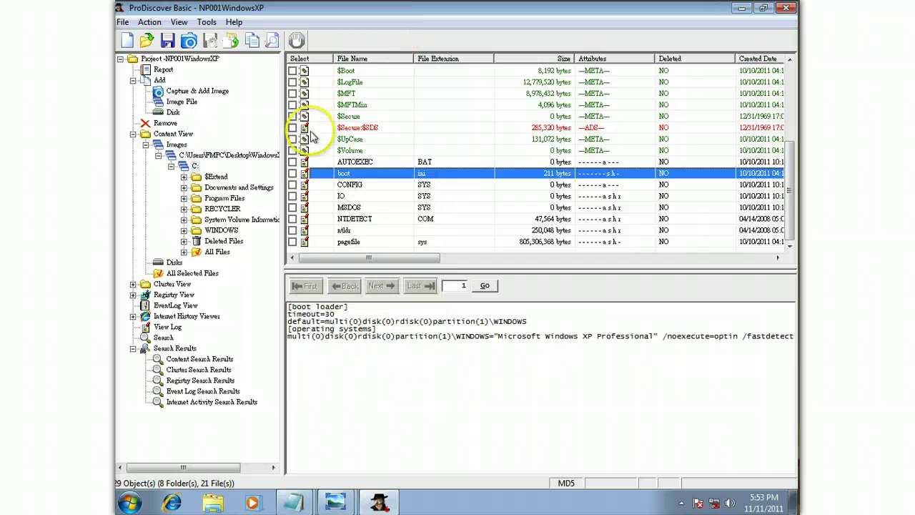
Step: List the files in the Administrator's My Documents folder under Documents and Settings on the image's C: volume
{"action": "left_click", "coordinate": [184, 188]}
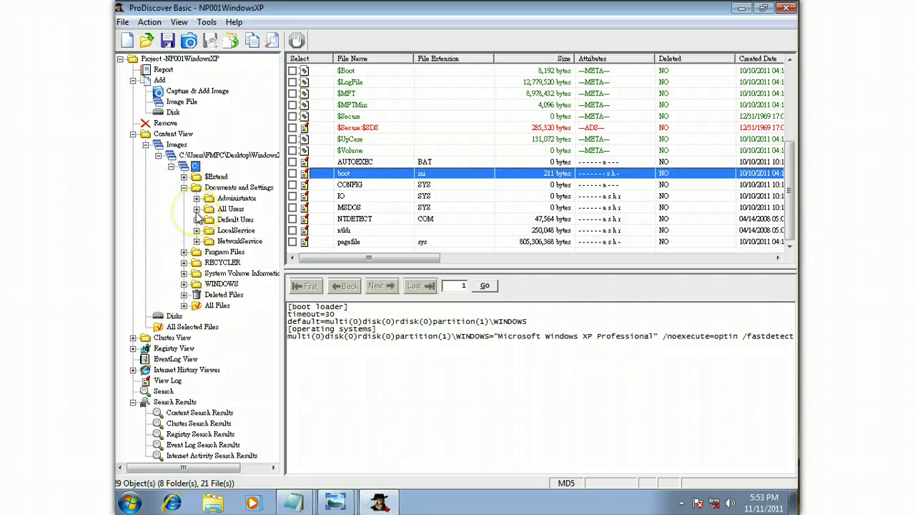
{"action": "left_click", "coordinate": [197, 198]}
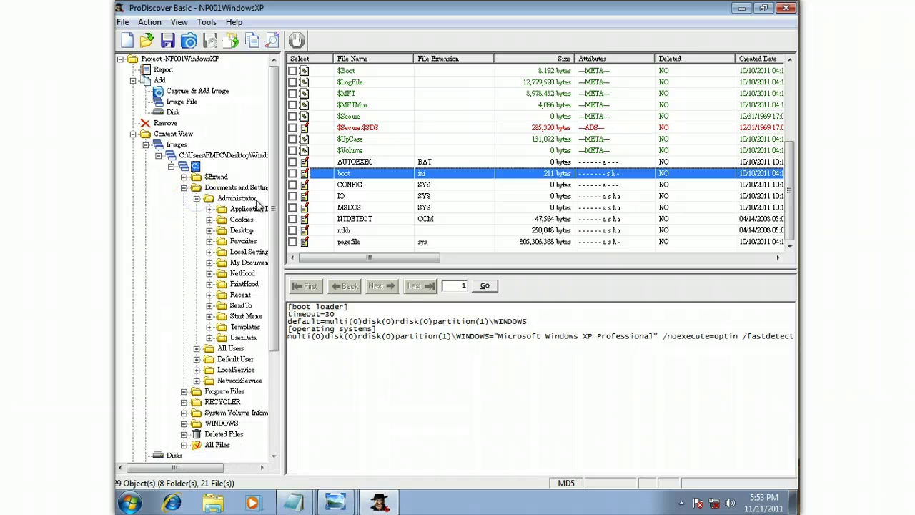
{"action": "left_click", "coordinate": [241, 262]}
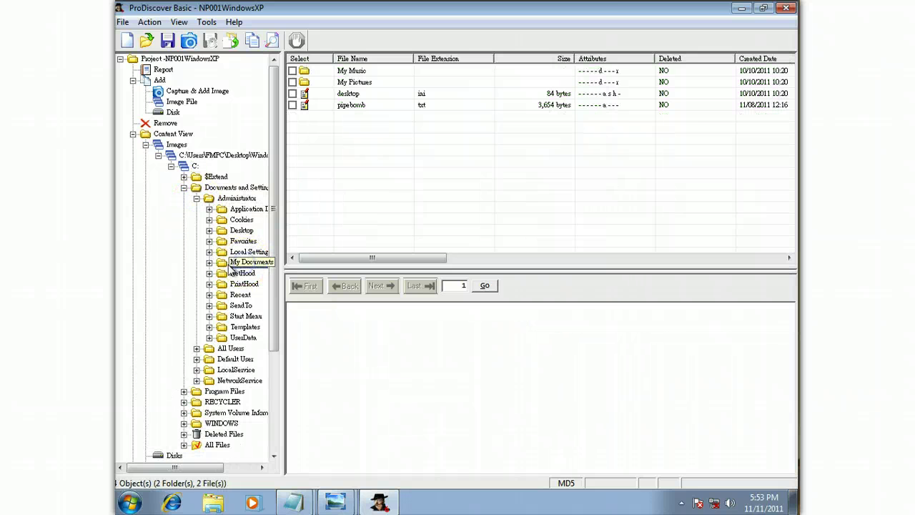
Step: List the Administrator's My Pictures folder under My Documents and view the washington-dc-white-house-s.jpg picture, closing the viewer when done
{"action": "left_click", "coordinate": [209, 262]}
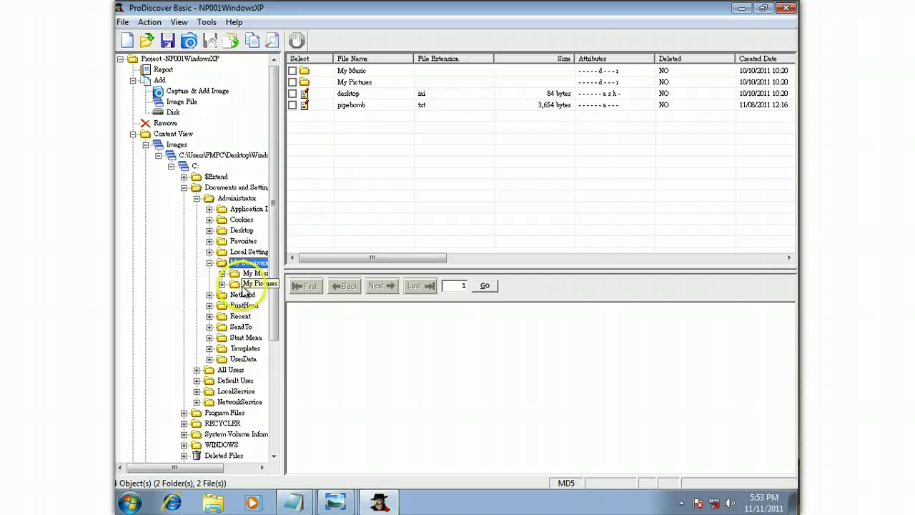
{"action": "left_click", "coordinate": [245, 286]}
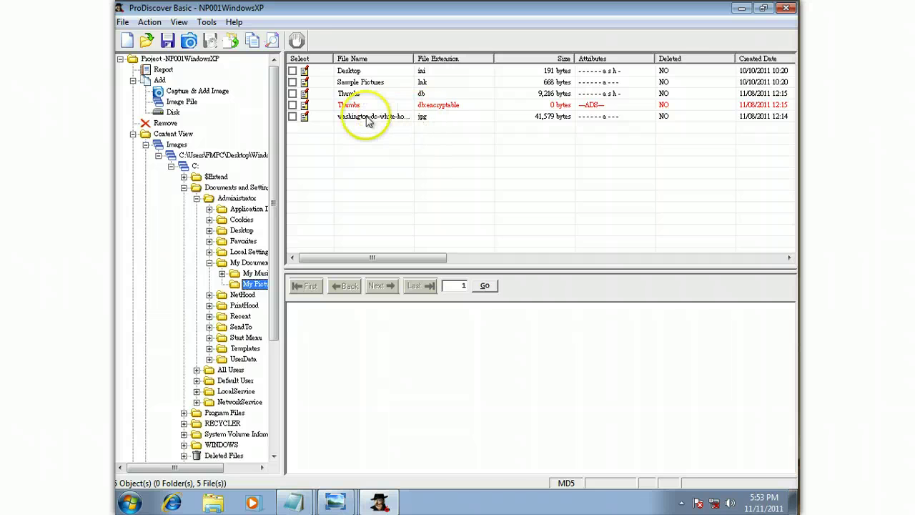
{"action": "double_click", "coordinate": [350, 117]}
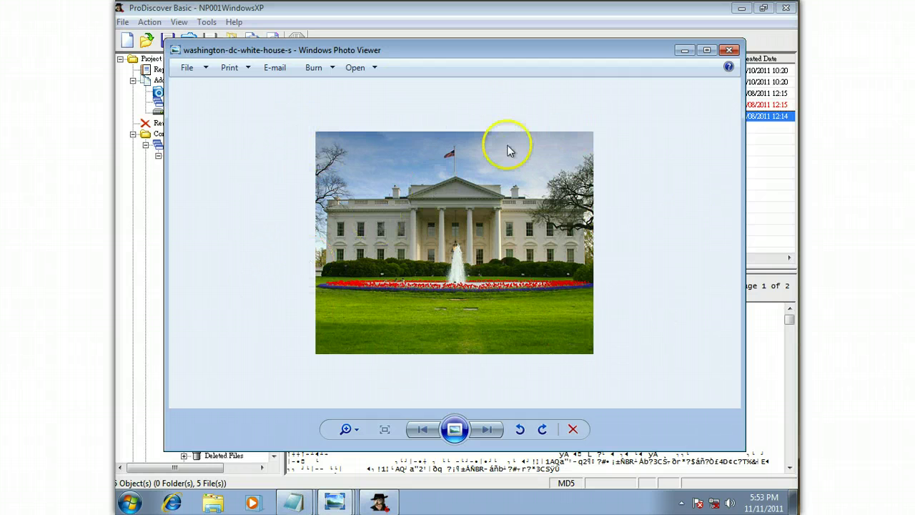
{"action": "left_click", "coordinate": [730, 51]}
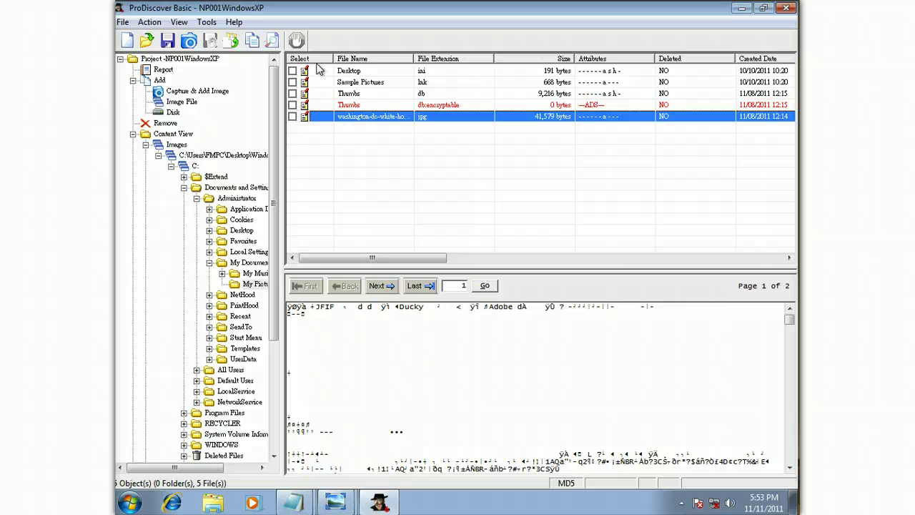
{"action": "left_click", "coordinate": [327, 132]}
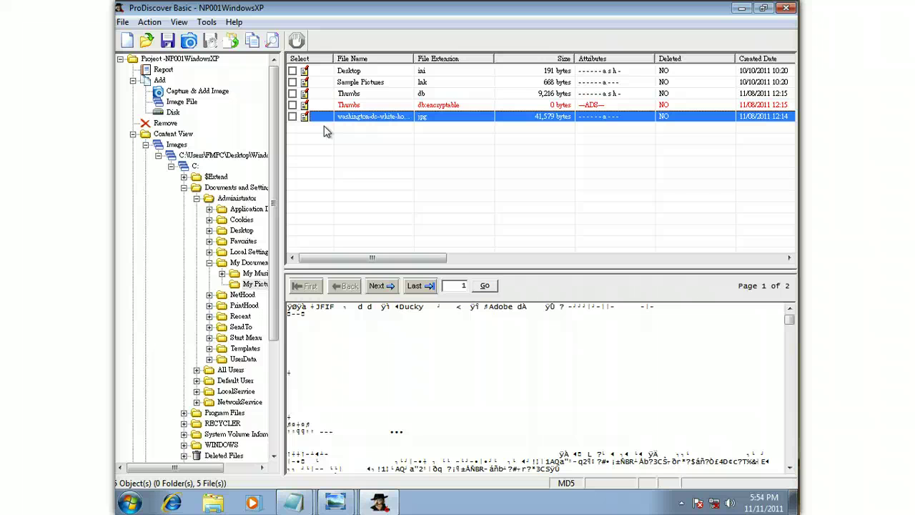
Step: Mark washington-dc-white-house-s.jpg as evidence of interest with the investigator comment "Information"
{"action": "left_click", "coordinate": [326, 117]}
{"action": "left_click", "coordinate": [395, 119]}
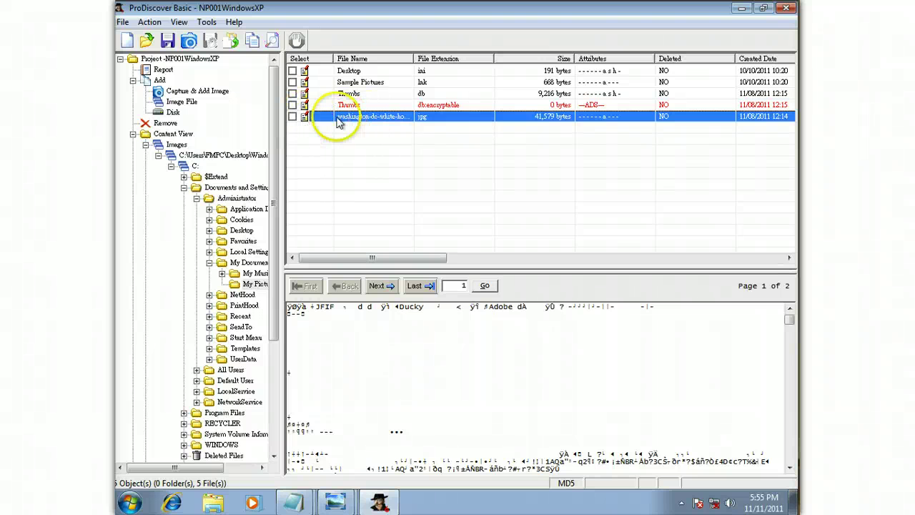
{"action": "left_click", "coordinate": [293, 117]}
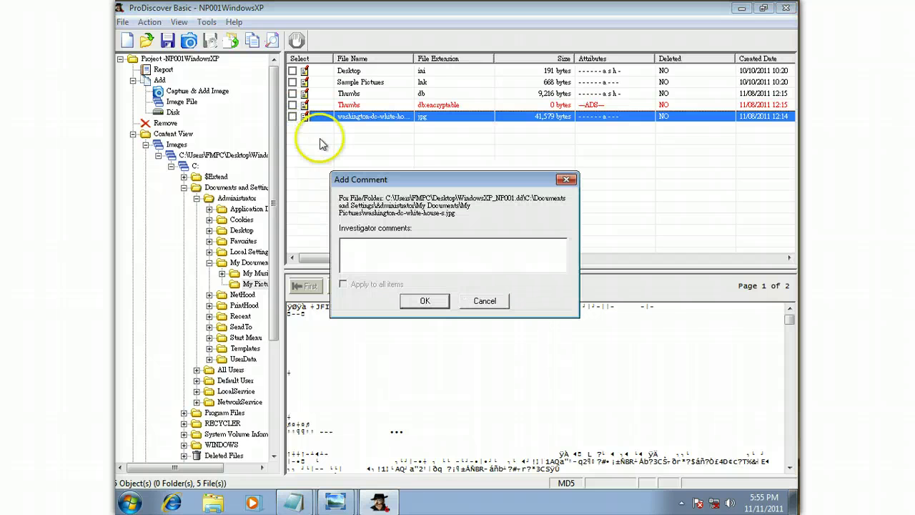
{"action": "left_click_drag", "start_coordinate": [408, 179], "coordinate": [368, 160]}
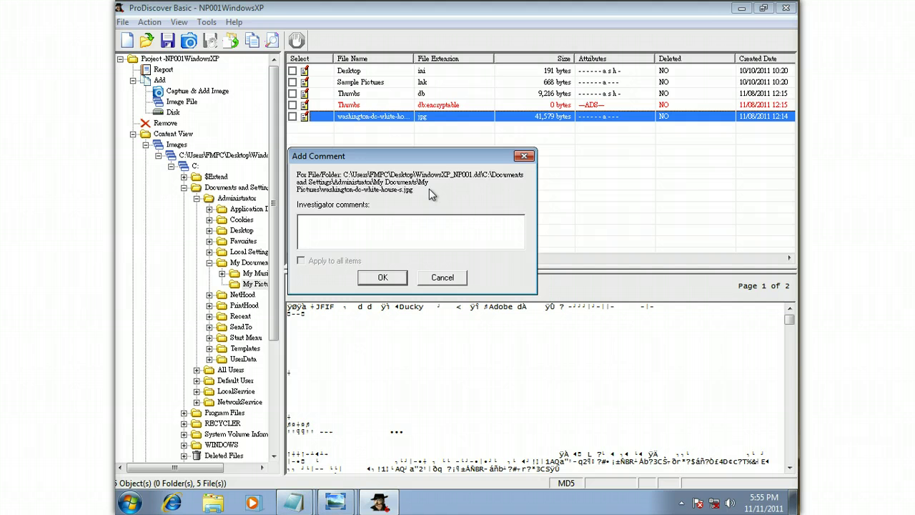
{"action": "left_click", "coordinate": [319, 156]}
{"action": "left_click", "coordinate": [405, 230]}
{"action": "type", "text": "nformation"}
{"action": "left_click", "coordinate": [379, 279]}
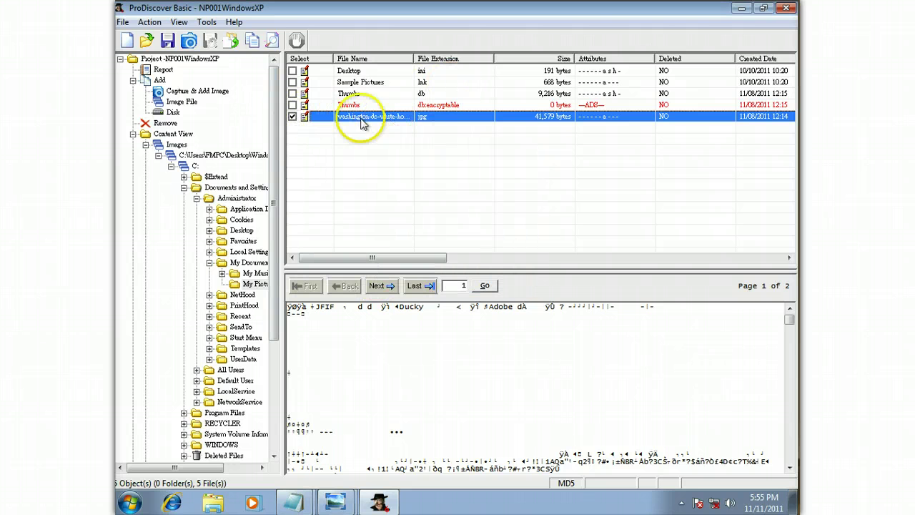
Step: Collapse the Content View and read the project's evidence report from the project details to the full file path under Evidence of Interest
{"action": "left_click", "coordinate": [133, 133]}
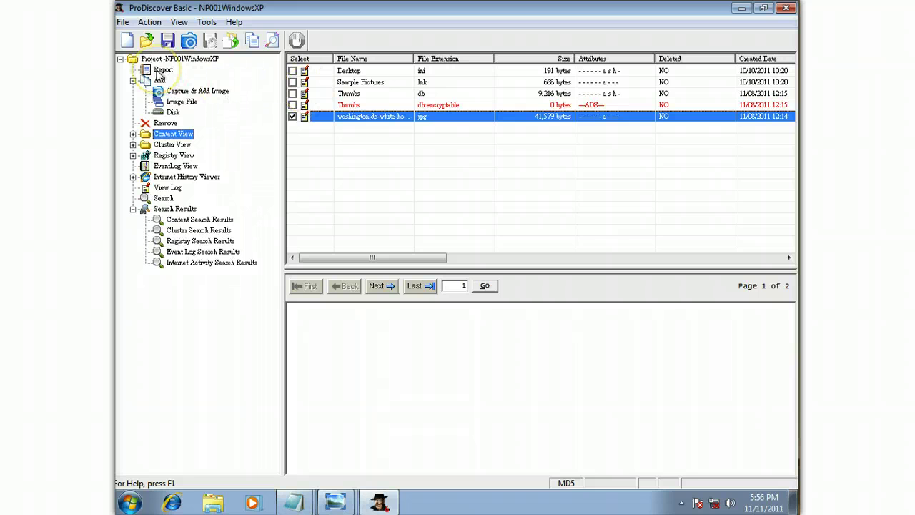
{"action": "left_click", "coordinate": [162, 70]}
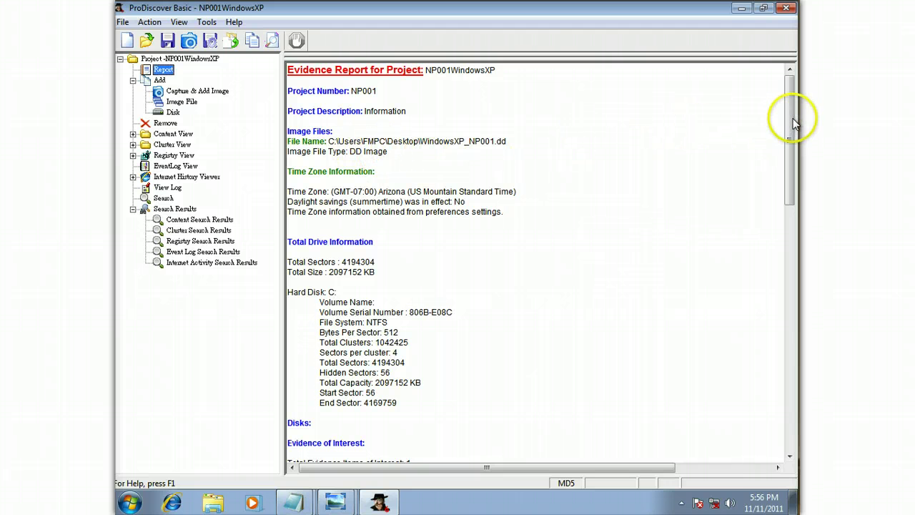
{"action": "left_click_drag", "start_coordinate": [793, 123], "coordinate": [791, 161]}
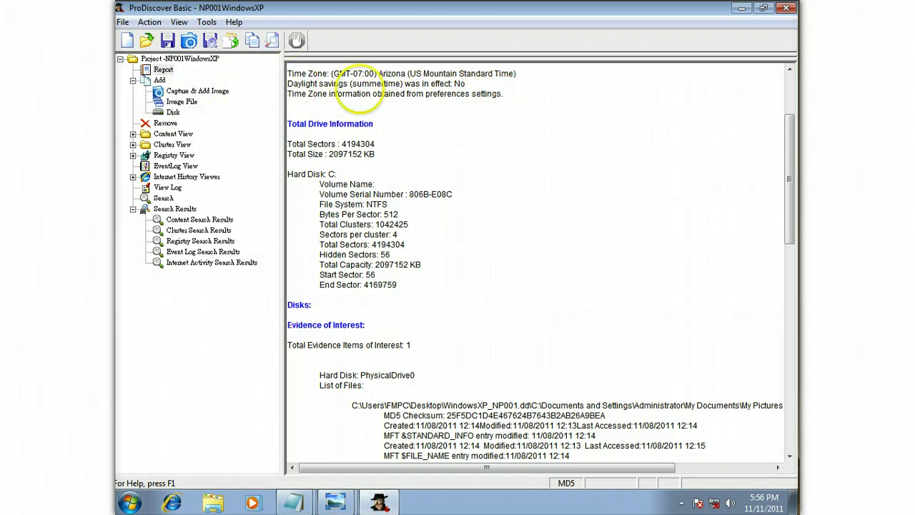
{"action": "left_click_drag", "start_coordinate": [791, 171], "coordinate": [791, 132]}
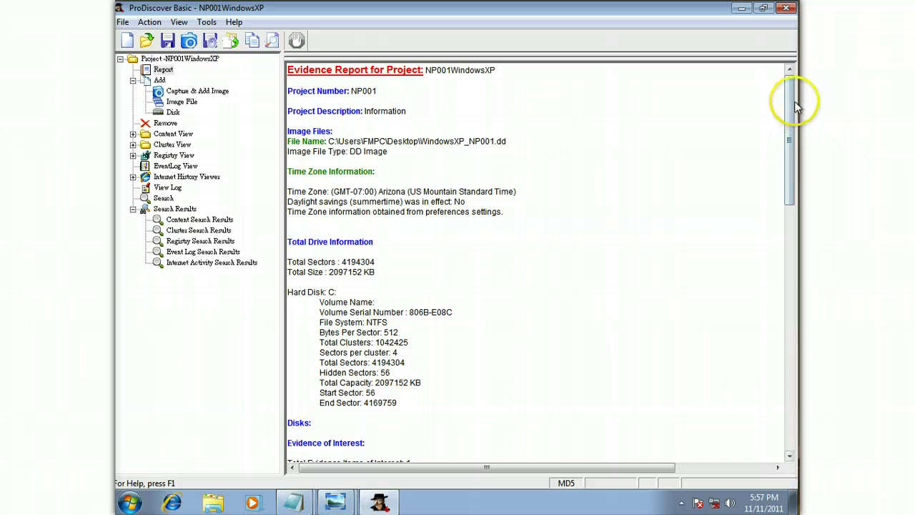
{"action": "left_click_drag", "start_coordinate": [791, 104], "coordinate": [790, 159]}
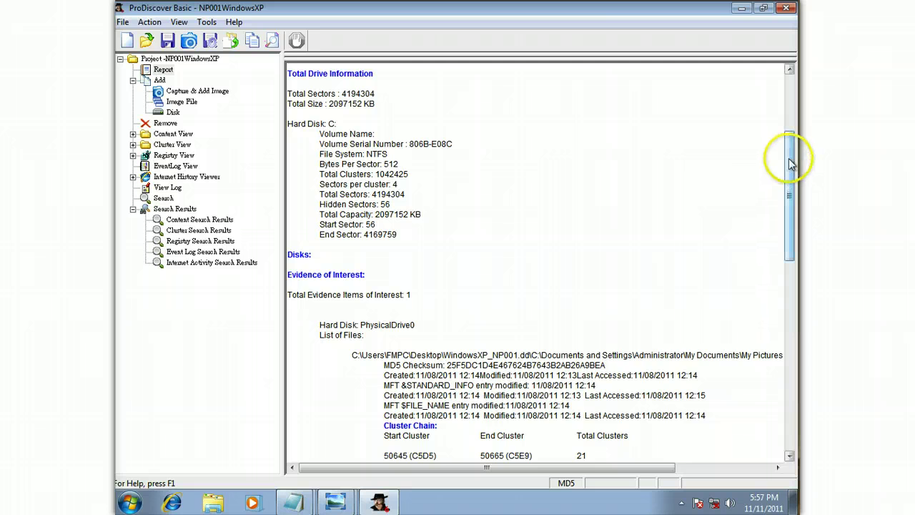
{"action": "left_click_drag", "start_coordinate": [791, 163], "coordinate": [787, 230]}
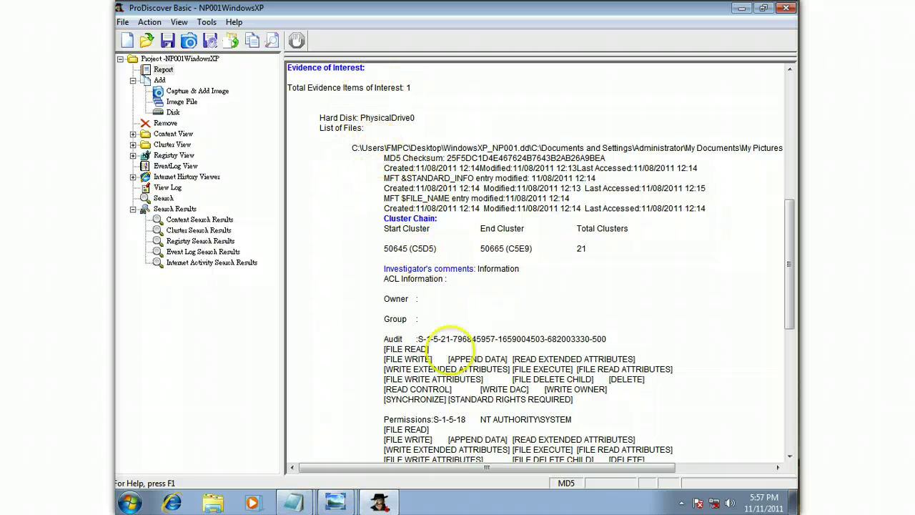
{"action": "left_click_drag", "start_coordinate": [472, 470], "coordinate": [581, 466]}
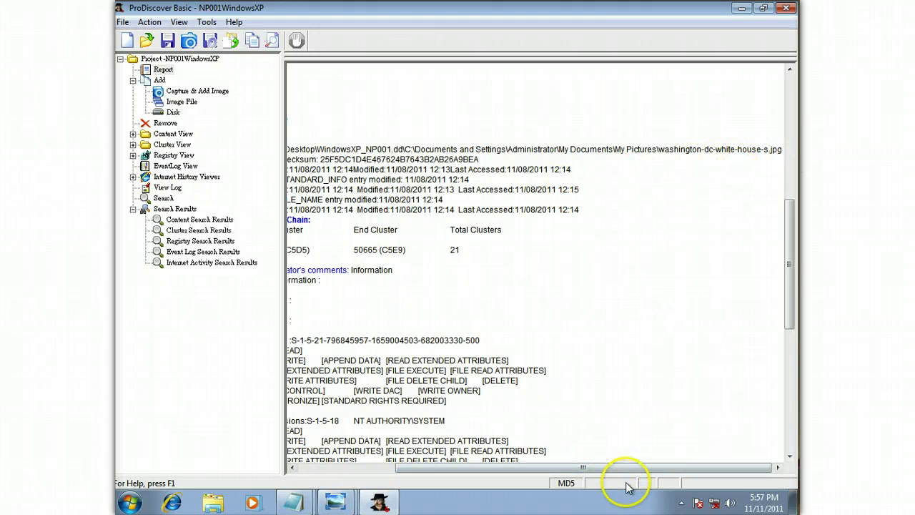
{"action": "left_click_drag", "start_coordinate": [621, 472], "coordinate": [498, 474]}
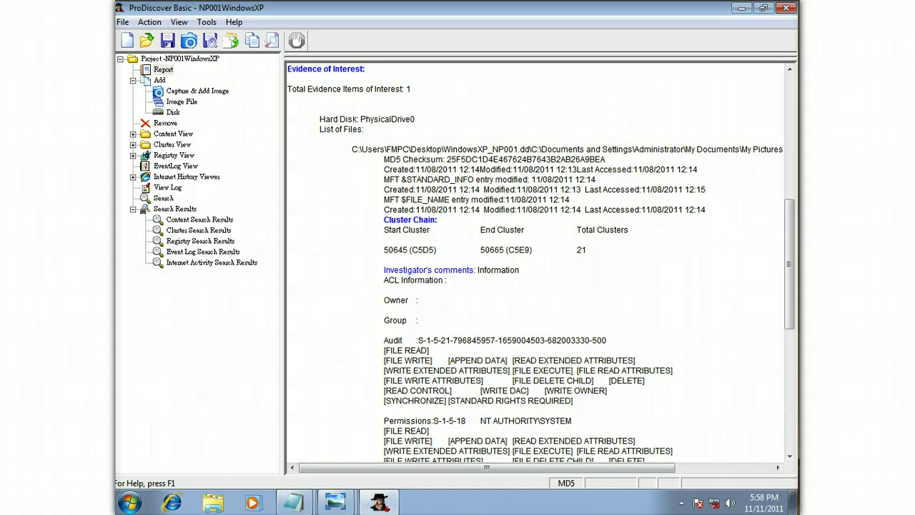
Step: Examine the evidence file's MD5 checksum, investigator's comments, audit SID and permissions in the report, through to its end, and return to the beginning
{"action": "left_click_drag", "start_coordinate": [616, 157], "coordinate": [453, 159]}
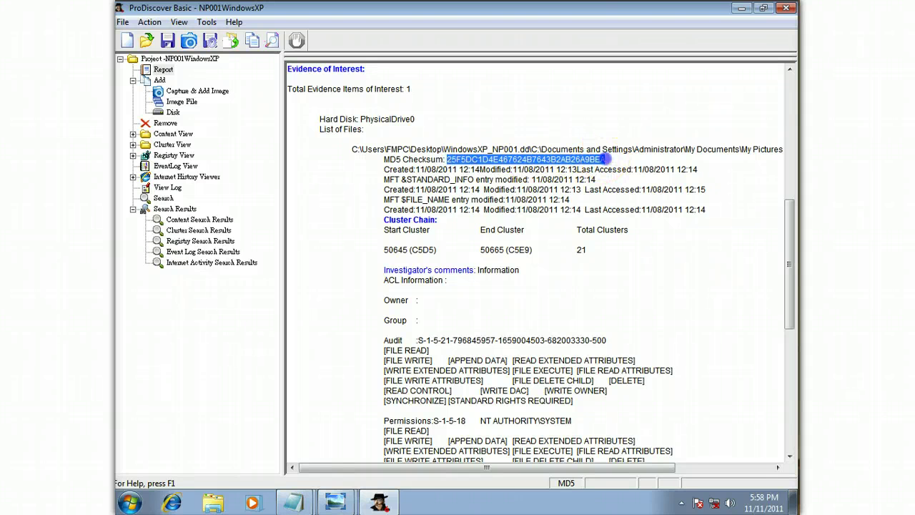
{"action": "left_click", "coordinate": [615, 159]}
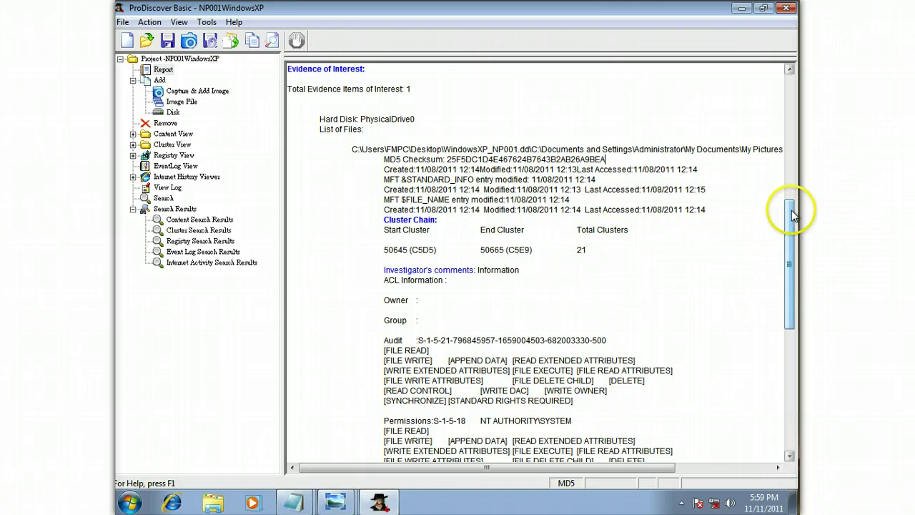
{"action": "left_click_drag", "start_coordinate": [792, 214], "coordinate": [792, 270]}
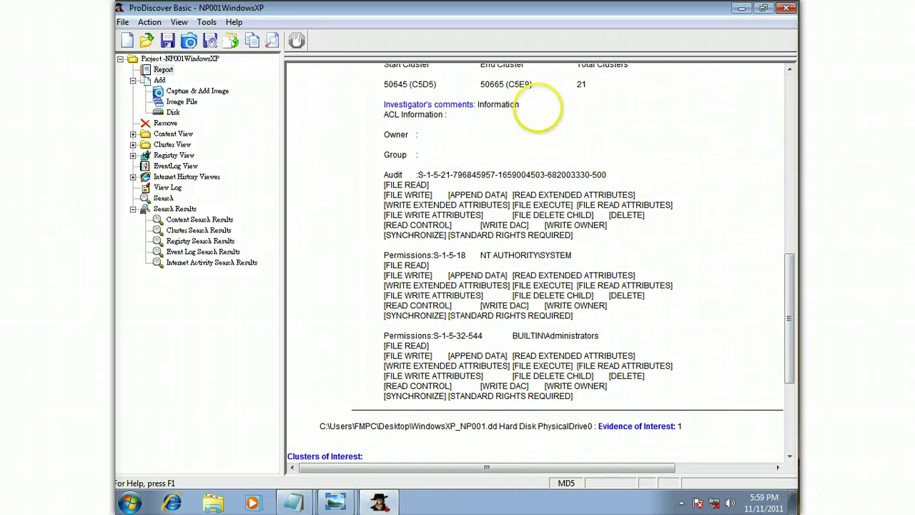
{"action": "left_click_drag", "start_coordinate": [520, 104], "coordinate": [465, 104]}
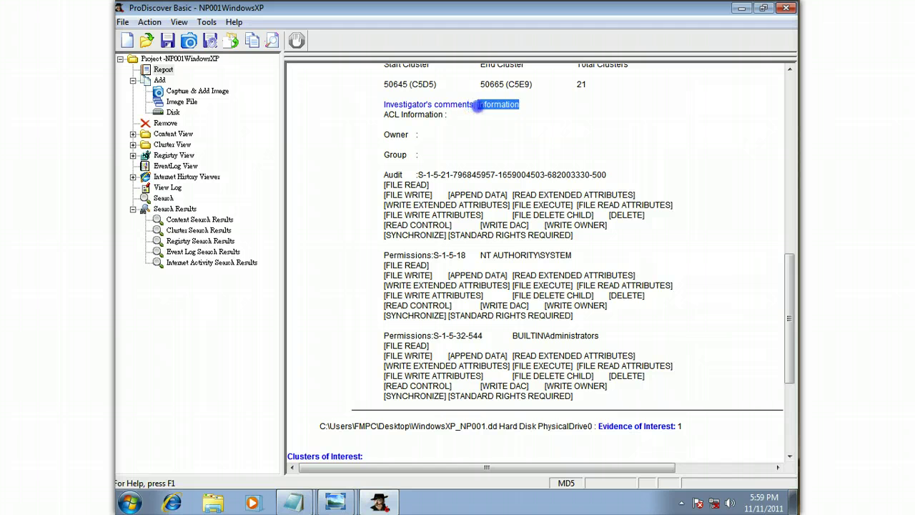
{"action": "left_click", "coordinate": [520, 104]}
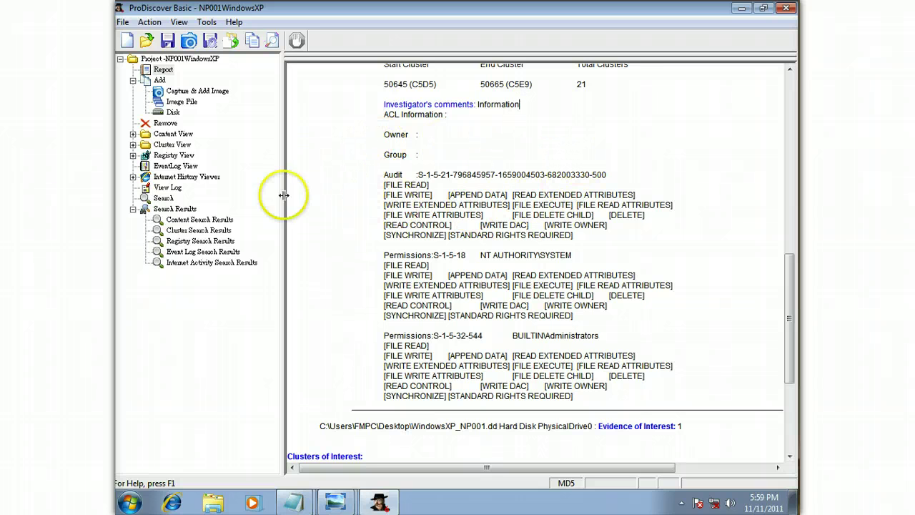
{"action": "left_click_drag", "start_coordinate": [618, 172], "coordinate": [589, 174]}
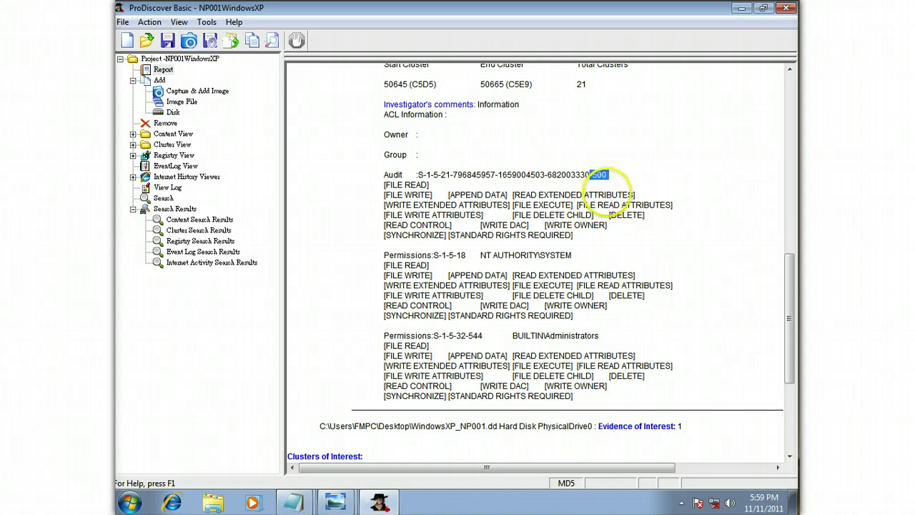
{"action": "left_click", "coordinate": [614, 177]}
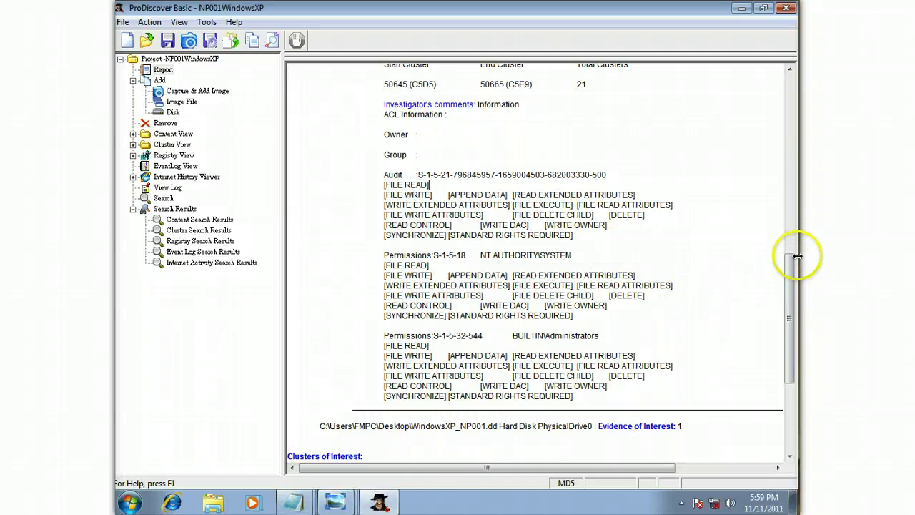
{"action": "left_click_drag", "start_coordinate": [791, 264], "coordinate": [797, 358]}
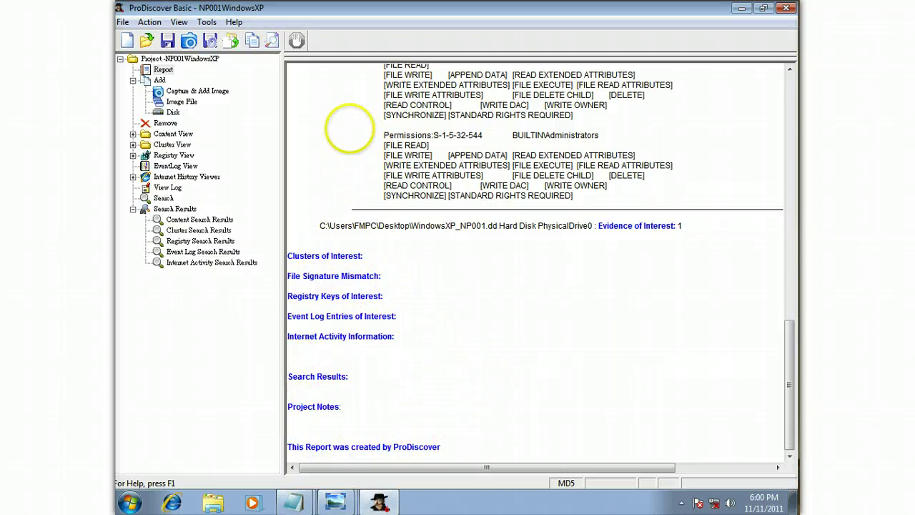
{"action": "right_click", "coordinate": [352, 131]}
{"action": "left_click", "coordinate": [436, 286]}
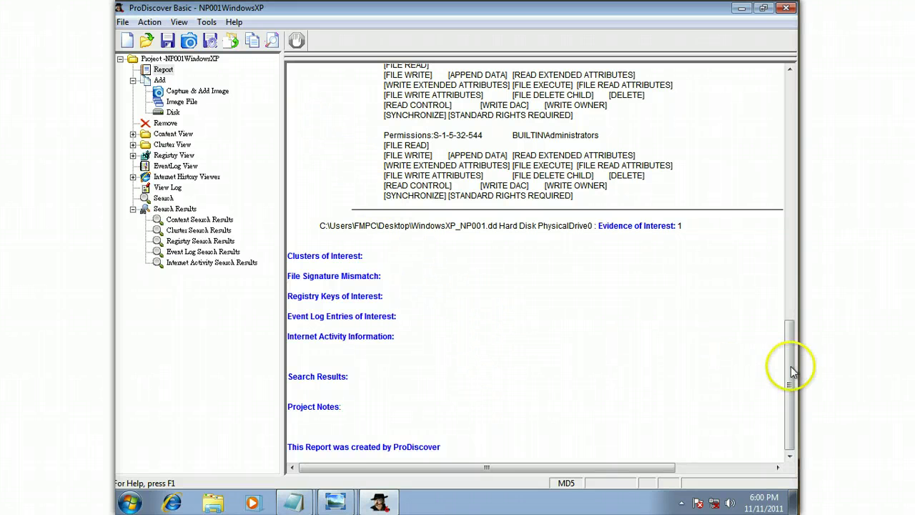
{"action": "left_click_drag", "start_coordinate": [791, 366], "coordinate": [796, 113]}
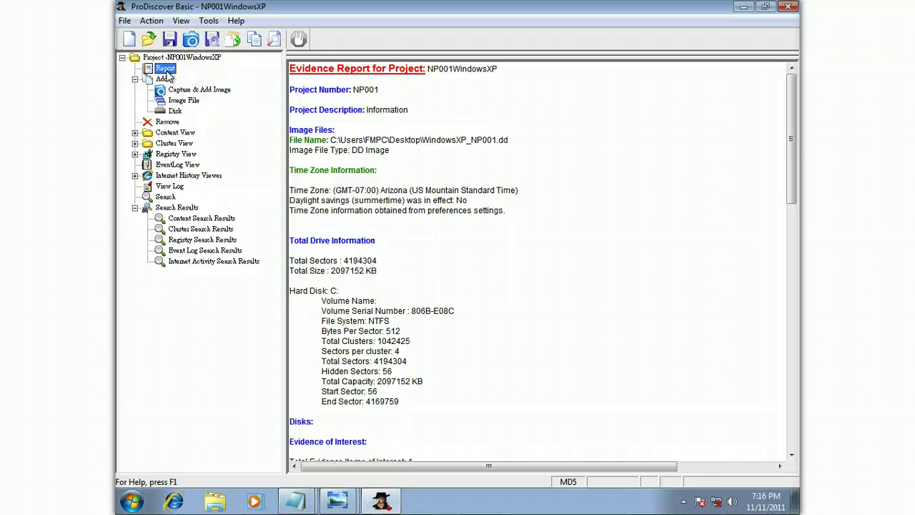
Step: Export the evidence report in RTF format to the Desktop with the file name Report
{"action": "left_click", "coordinate": [151, 20]}
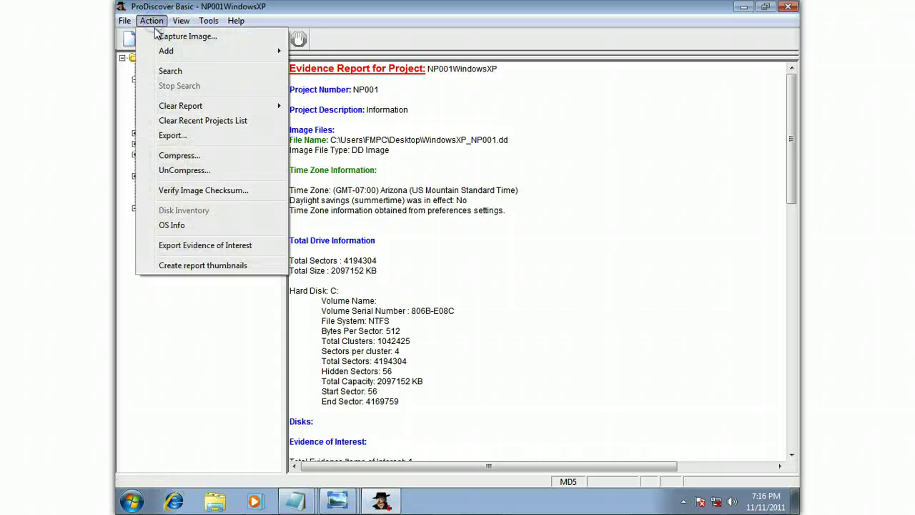
{"action": "left_click", "coordinate": [170, 136]}
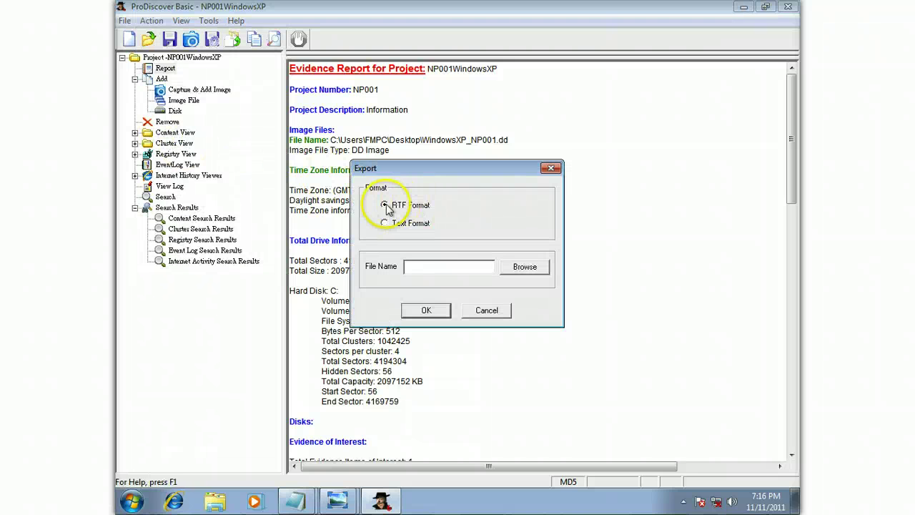
{"action": "left_click", "coordinate": [529, 267]}
{"action": "left_click", "coordinate": [303, 202]}
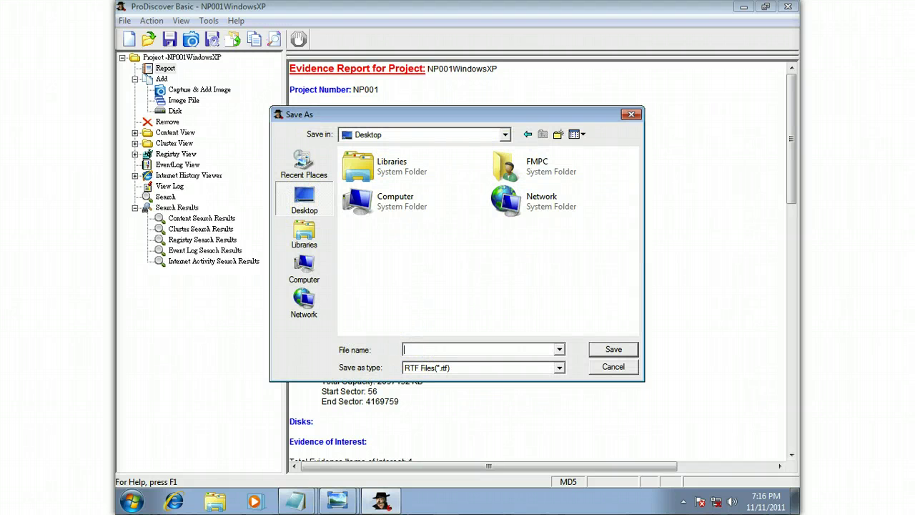
{"action": "type", "text": "Report"}
{"action": "left_click", "coordinate": [606, 350]}
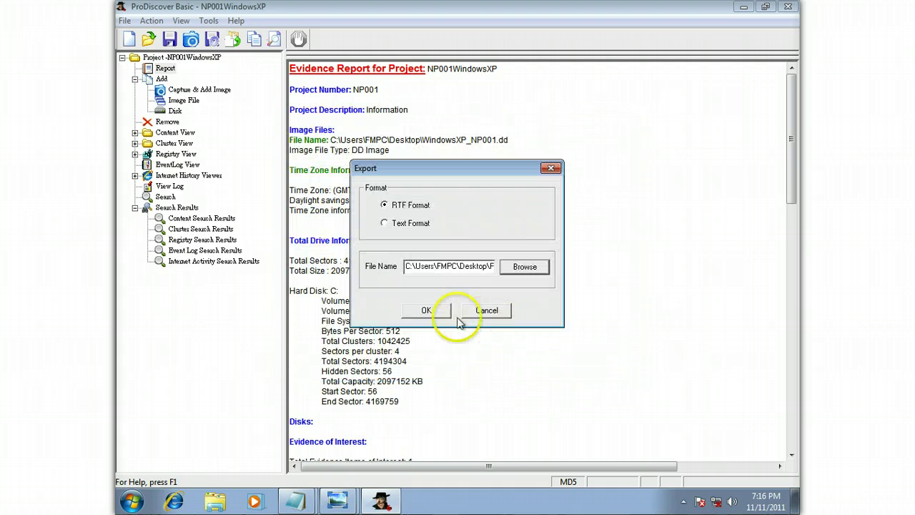
{"action": "left_click", "coordinate": [427, 308]}
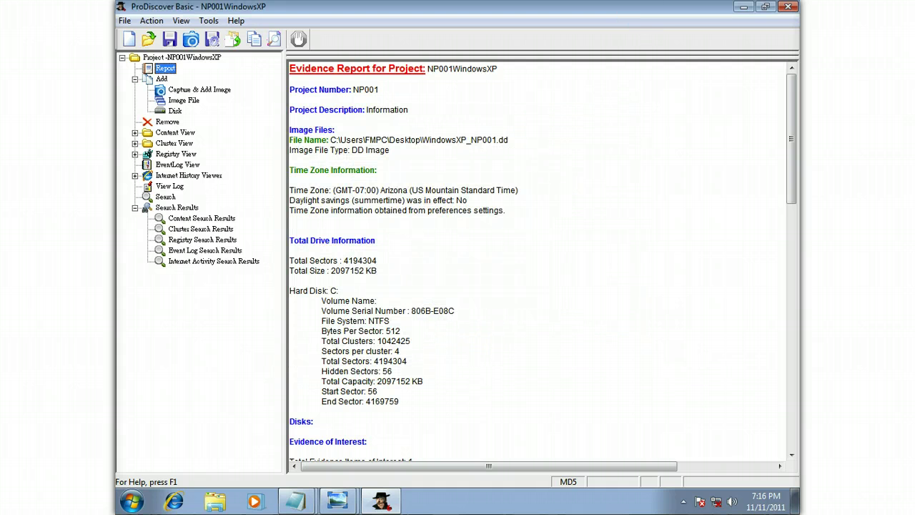
Step: Open the exported Report file from the Windows desktop in Word and look through its contents
{"action": "left_click", "coordinate": [743, 6]}
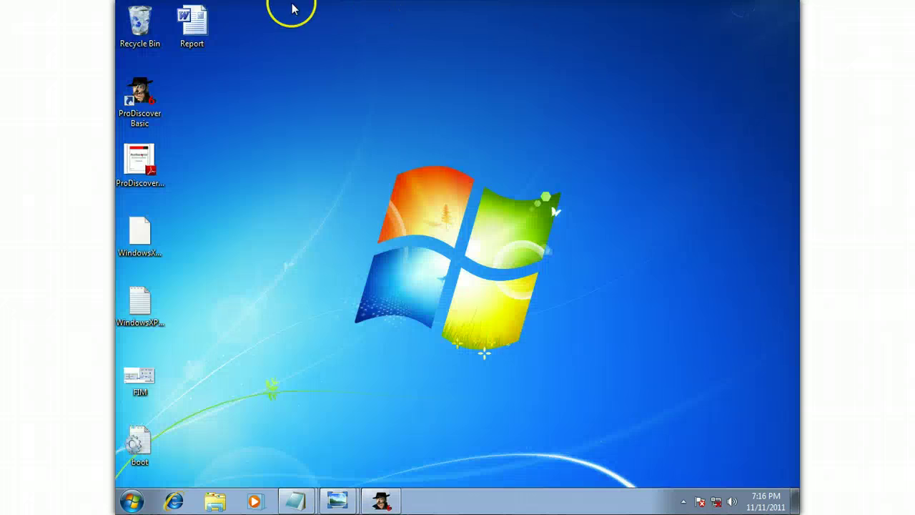
{"action": "double_click", "coordinate": [193, 23]}
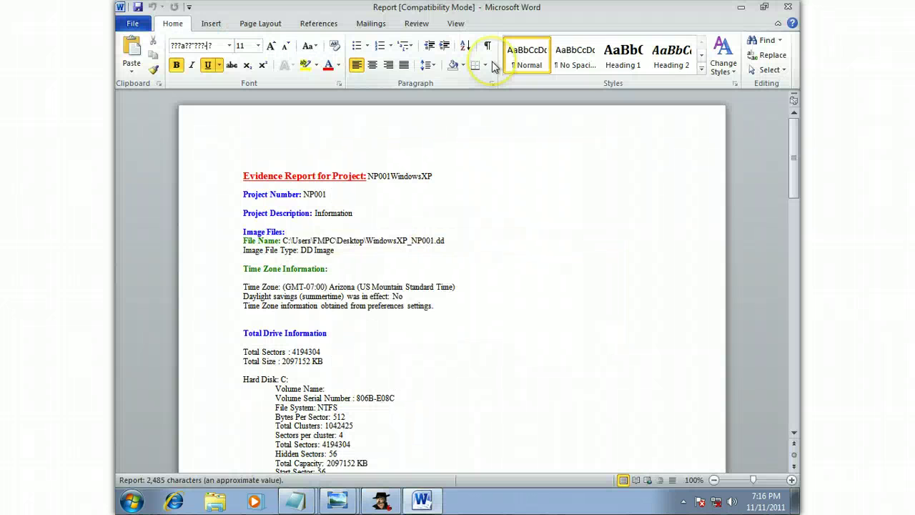
{"action": "left_click", "coordinate": [600, 379]}
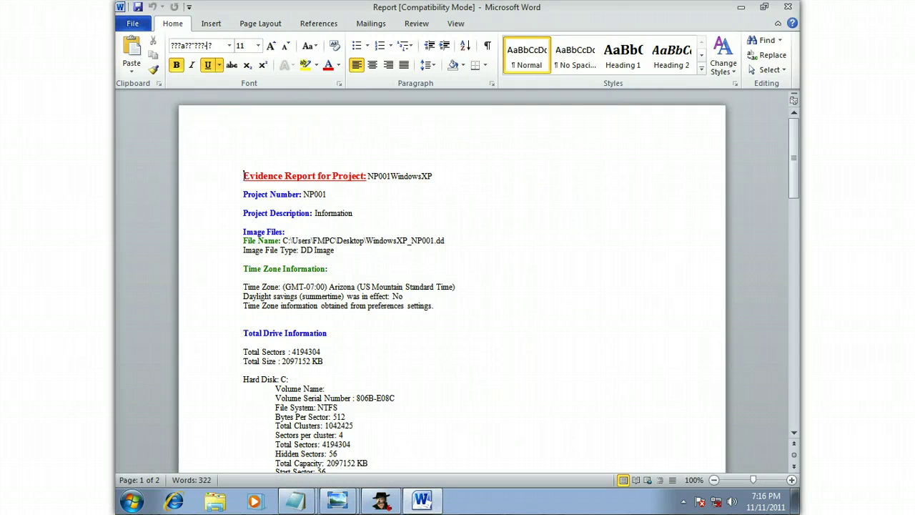
{"action": "scroll", "coordinate": [452, 286], "scroll_direction": "down", "scroll_amount": 15}
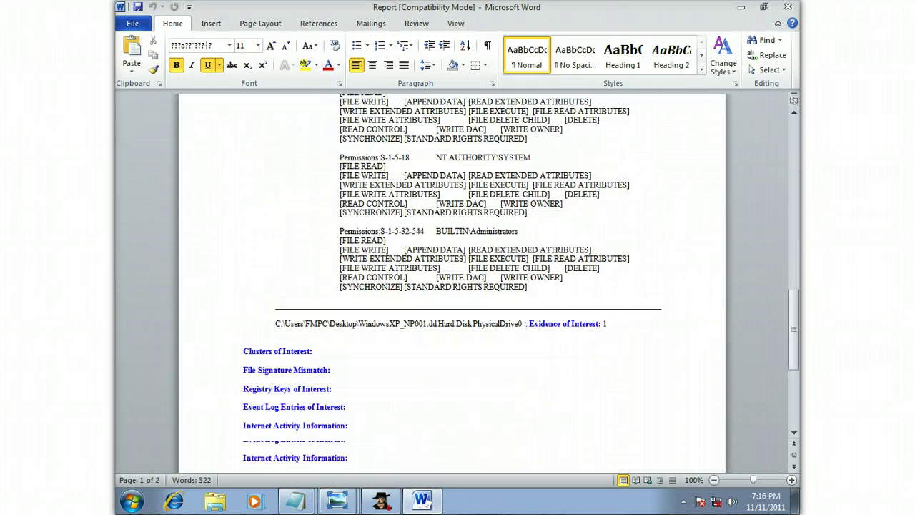